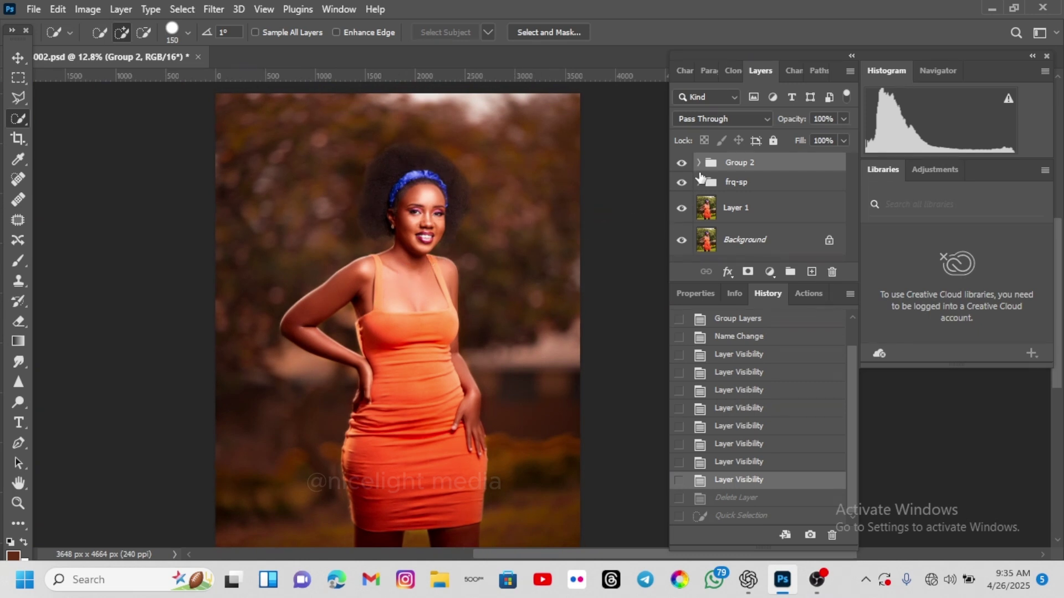
# Step: Compare the portrait with and without the Group 2 edits by toggling the group's visibility
pyautogui.click(682, 163)
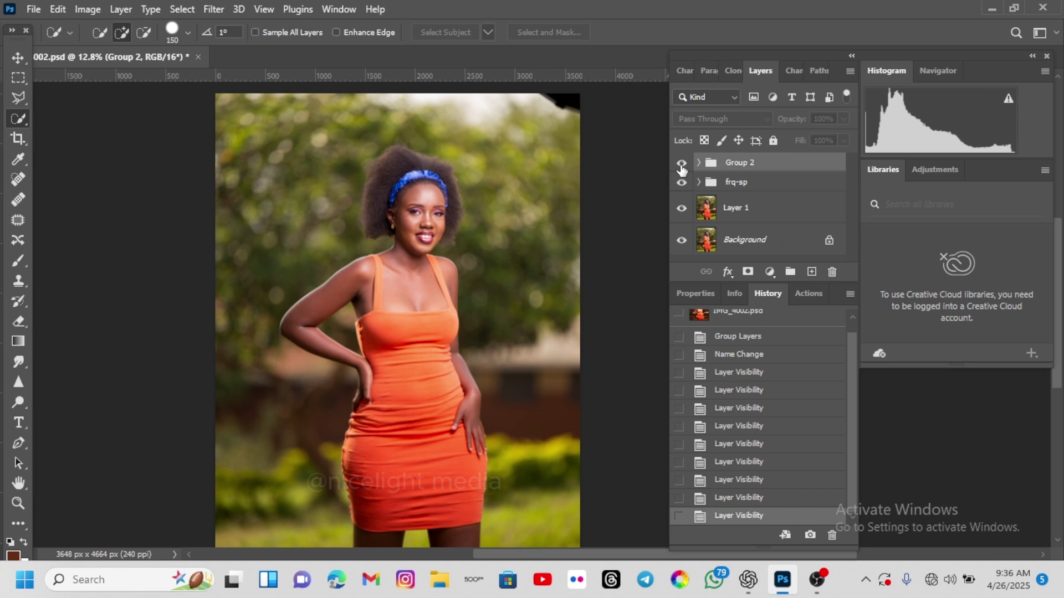
pyautogui.click(681, 163)
pyautogui.click(681, 163)
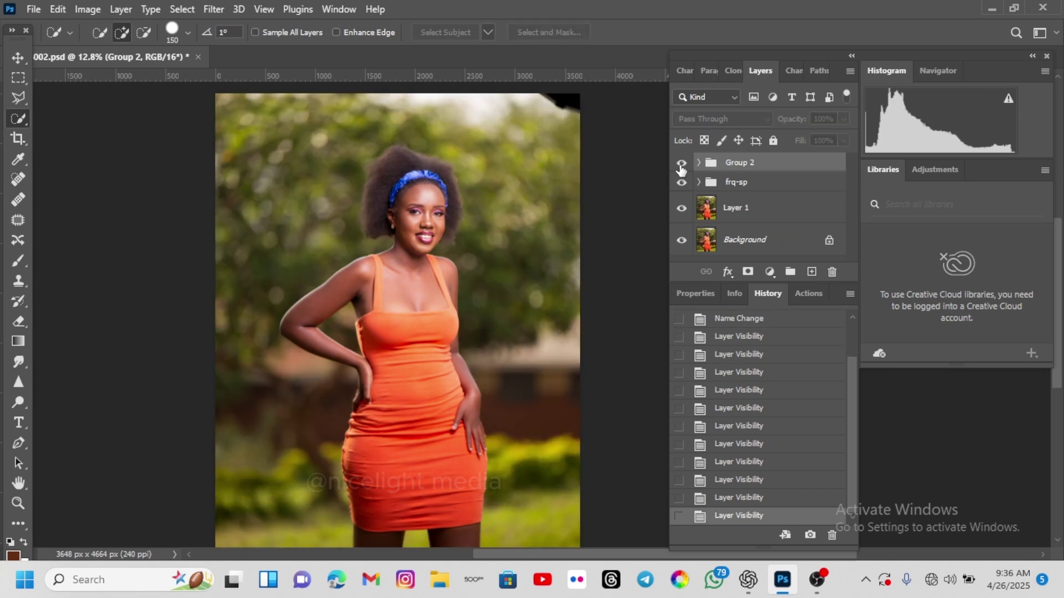
pyautogui.click(682, 164)
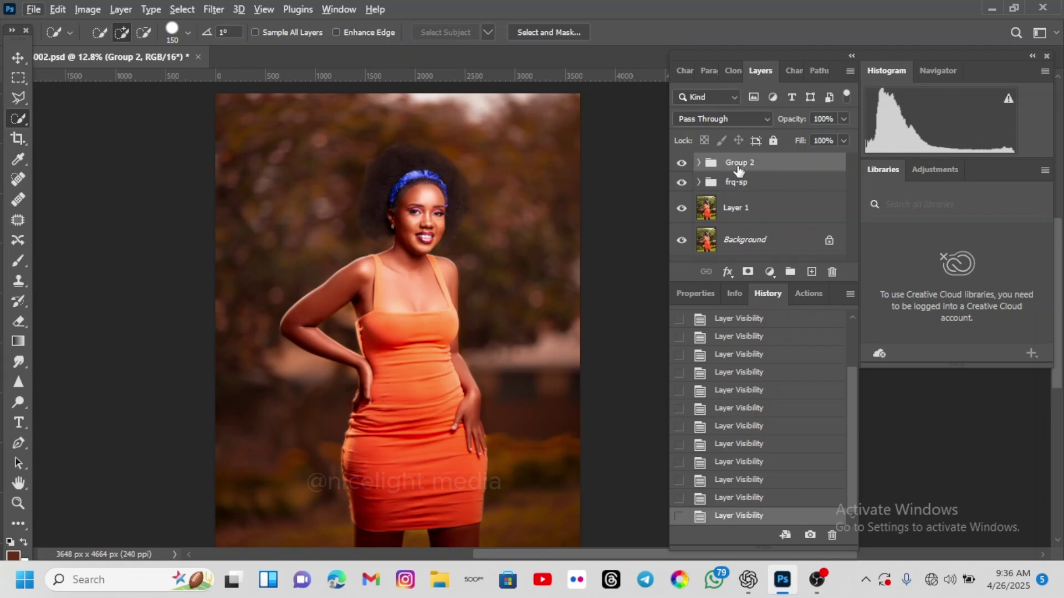
# Step: Delete Group 2 and stamp the frq-sp group into a merged layer above it
pyautogui.press('Delete')
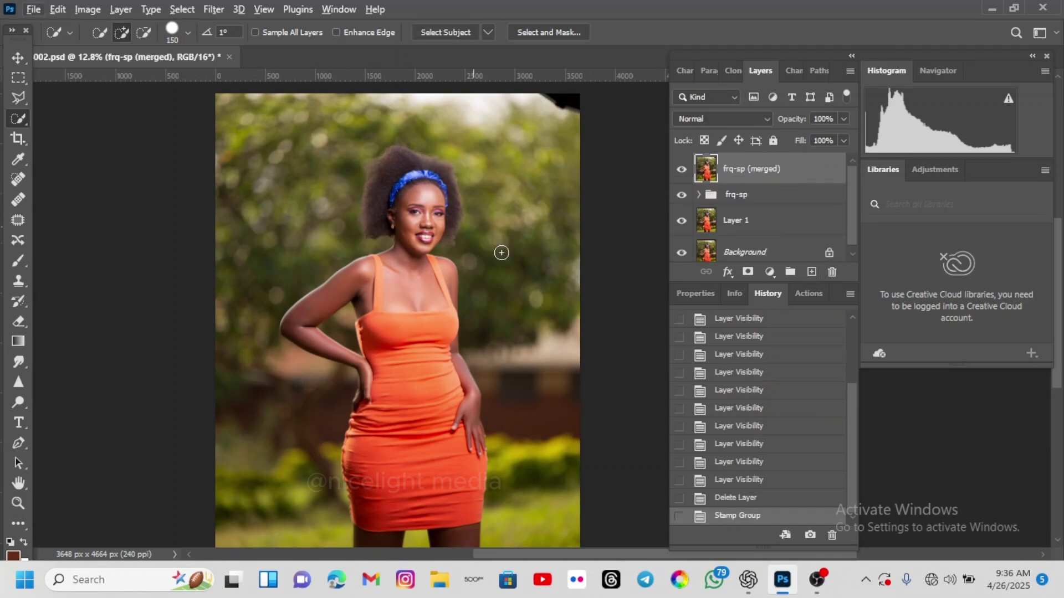
# Step: Select the skin of the woman's face, neck and chest with the Quick Selection tool
pyautogui.scroll(5, 386, 222)
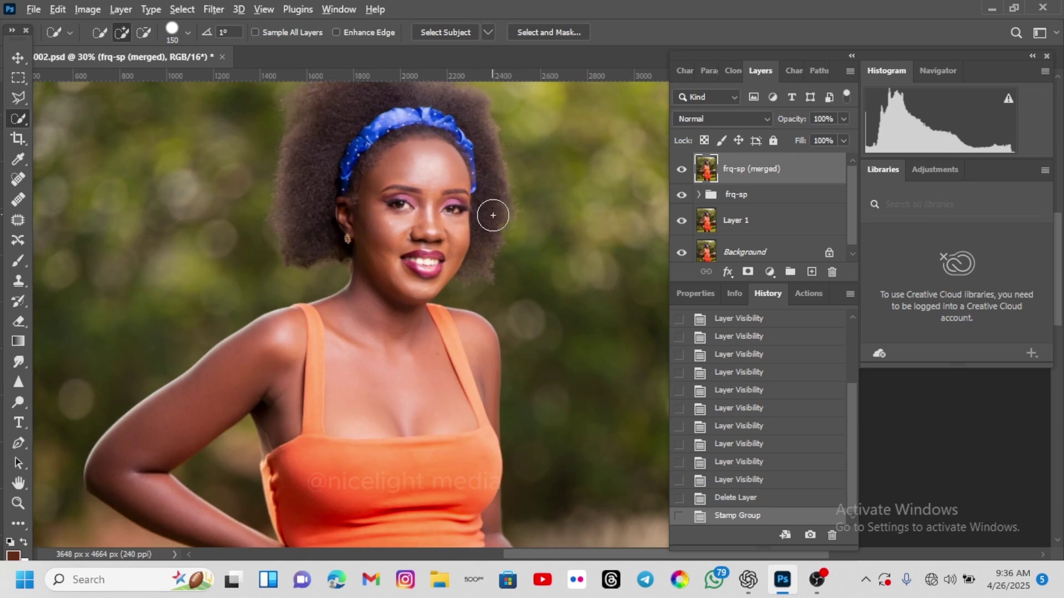
pyautogui.scroll(-5, 493, 215)
pyautogui.rightClick(22, 118)
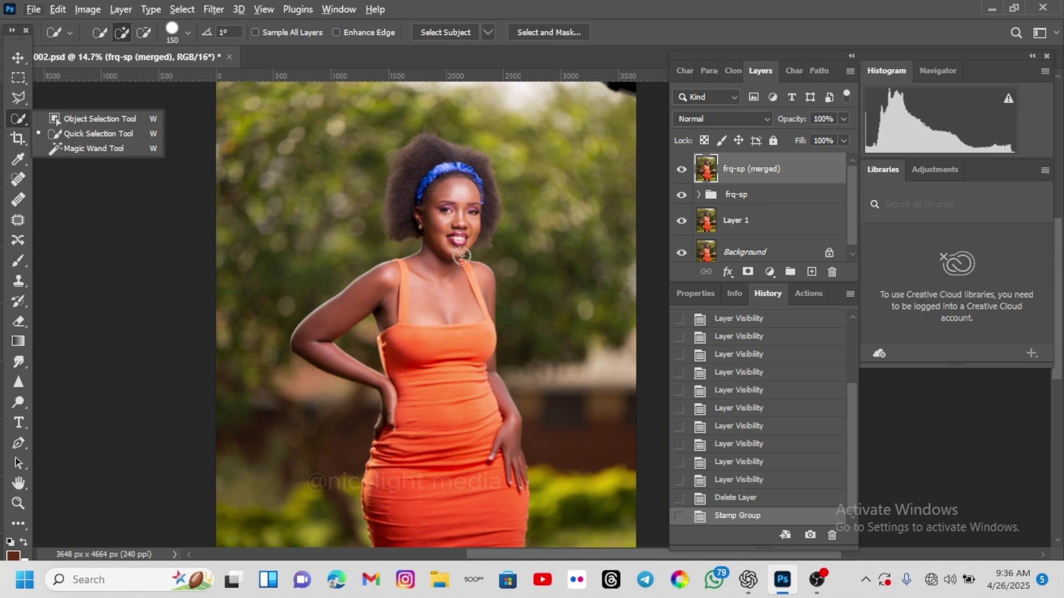
pyautogui.scroll(2, 457, 256)
pyautogui.moveTo(454, 261); pyautogui.dragTo(397, 244)
pyautogui.scroll(2, 396, 245)
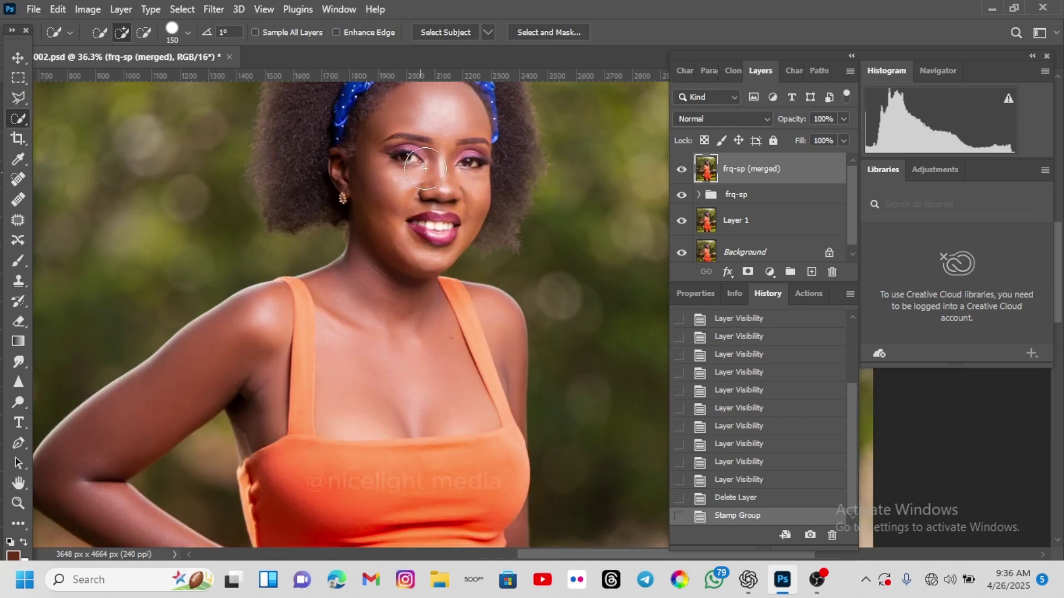
pyautogui.scroll(-2, 440, 188)
pyautogui.scroll(2, 412, 247)
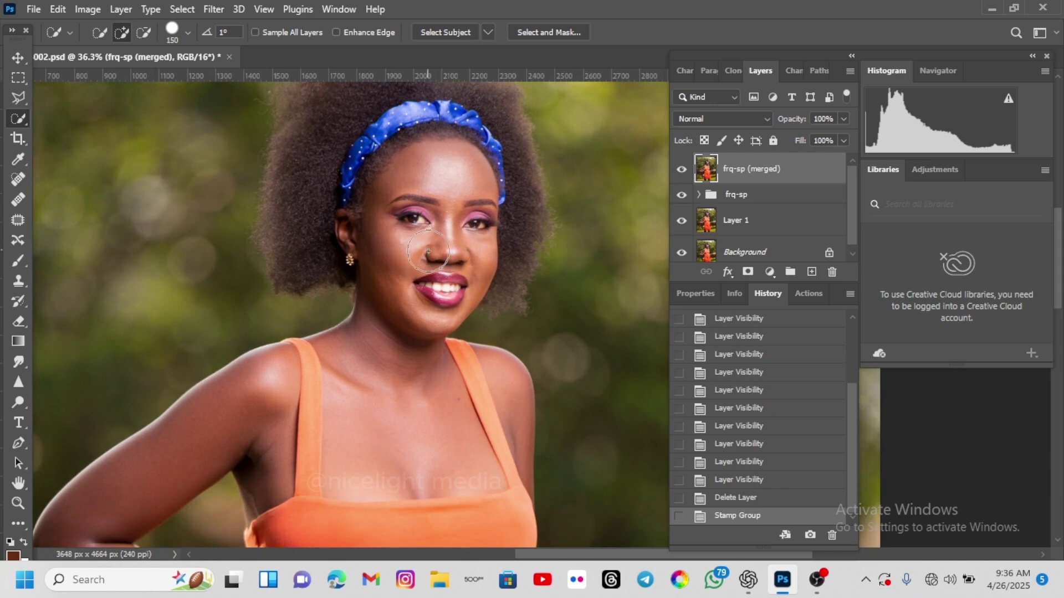
pyautogui.moveTo(447, 157)
pyautogui.mouseDown()
pyautogui.moveTo(407, 192)
pyautogui.moveTo(403, 284)
pyautogui.moveTo(407, 372)
pyautogui.moveTo(451, 447)
pyautogui.mouseUp()
# Step: Extend the skin selection over the shoulders, both arms and both hands
pyautogui.scroll(-3, 482, 475)
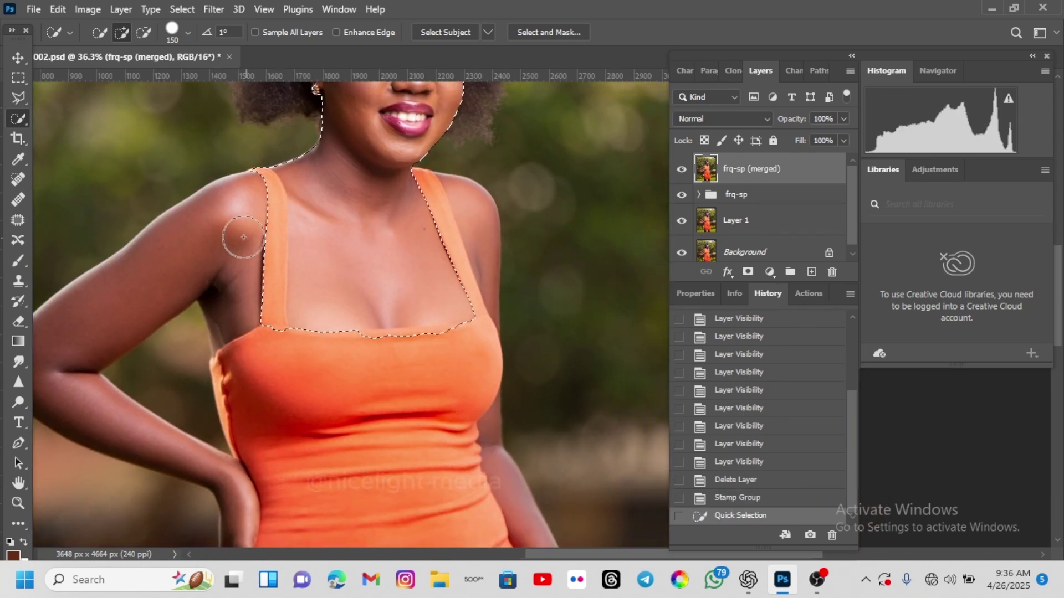
pyautogui.click(292, 423)
pyautogui.scroll(-5, 292, 388)
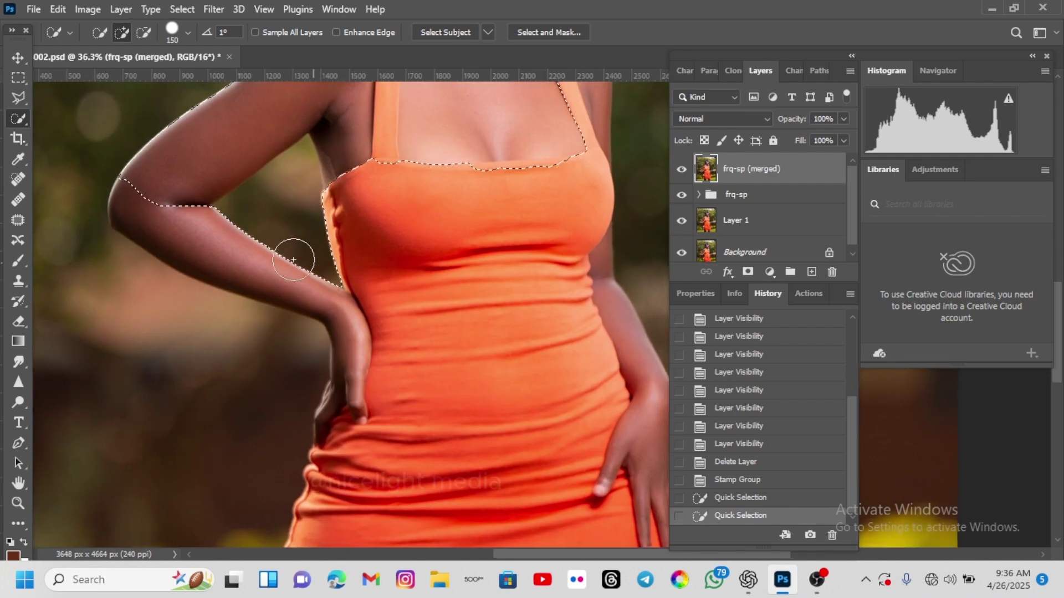
pyautogui.moveTo(292, 252); pyautogui.dragTo(311, 277)
pyautogui.scroll(-4, 439, 331)
pyautogui.moveTo(439, 332); pyautogui.dragTo(436, 347)
pyautogui.moveTo(535, 316); pyautogui.dragTo(546, 360)
pyautogui.click(527, 484)
# Step: Refine the skin selection around the dress, leaving out the two orange shoulder straps
pyautogui.keyDown('alt'); pyautogui.click(508, 297); pyautogui.keyUp('alt')
pyautogui.scroll(4, 437, 235)
pyautogui.moveTo(392, 243); pyautogui.dragTo(392, 355)
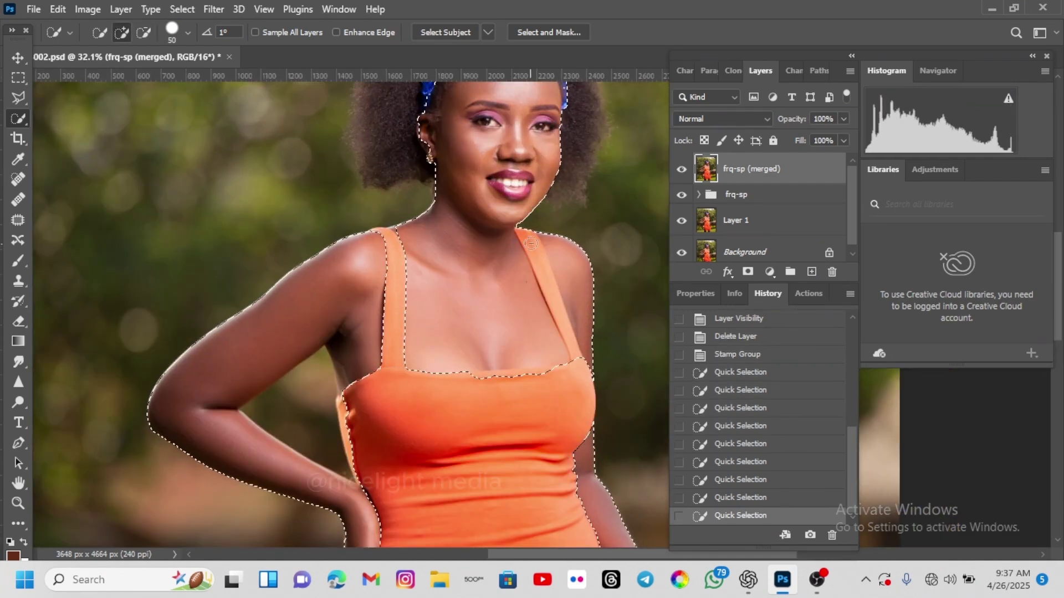
pyautogui.moveTo(532, 236); pyautogui.dragTo(544, 269)
pyautogui.click(597, 319)
# Step: Refine the selection around the head, excluding the hair along the forehead and including the ear
pyautogui.scroll(3, 598, 319)
pyautogui.scroll(4, 496, 266)
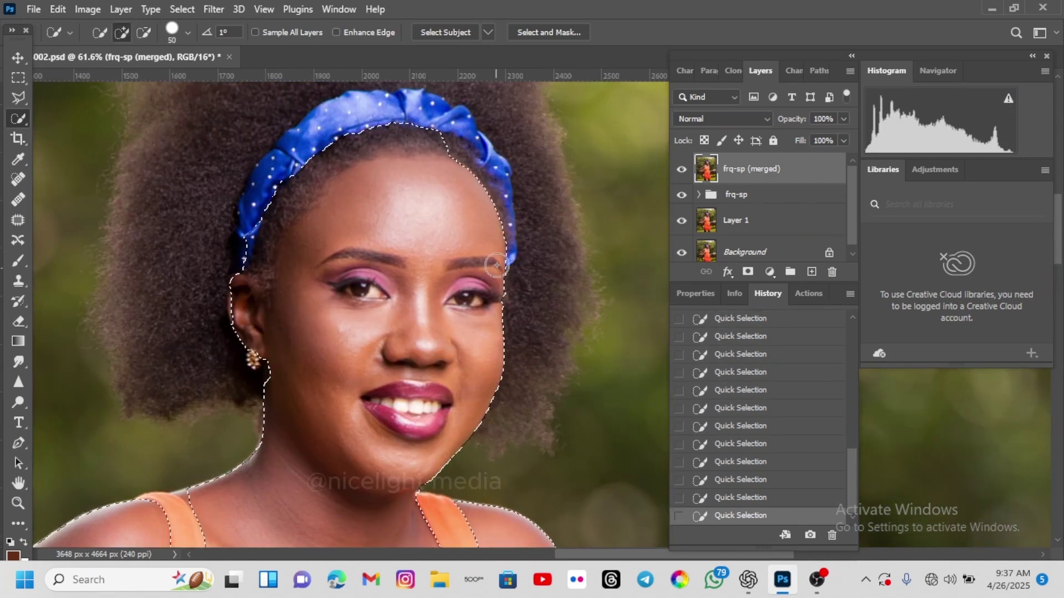
pyautogui.moveTo(267, 238); pyautogui.dragTo(306, 260)
pyautogui.moveTo(383, 145); pyautogui.dragTo(408, 142)
pyautogui.keyDown('alt'); pyautogui.click(438, 144); pyautogui.keyUp('alt')
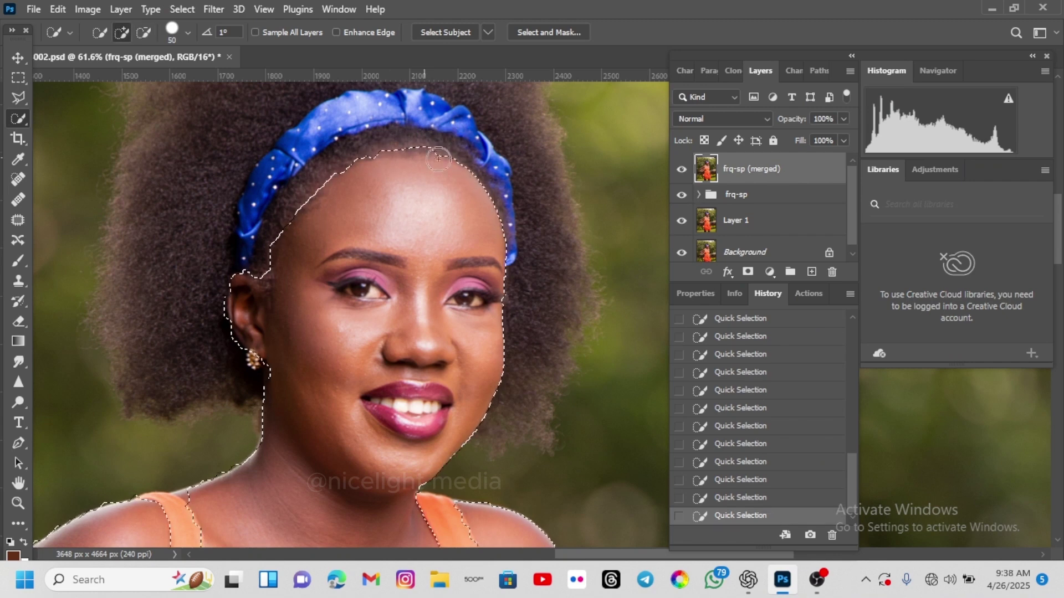
pyautogui.click(238, 296)
# Step: Subtract the background beside the neck and between the bent arm and the waist with the Polygonal Lasso tool
pyautogui.scroll(-3, 239, 297)
pyautogui.scroll(1, 308, 346)
pyautogui.click(18, 97)
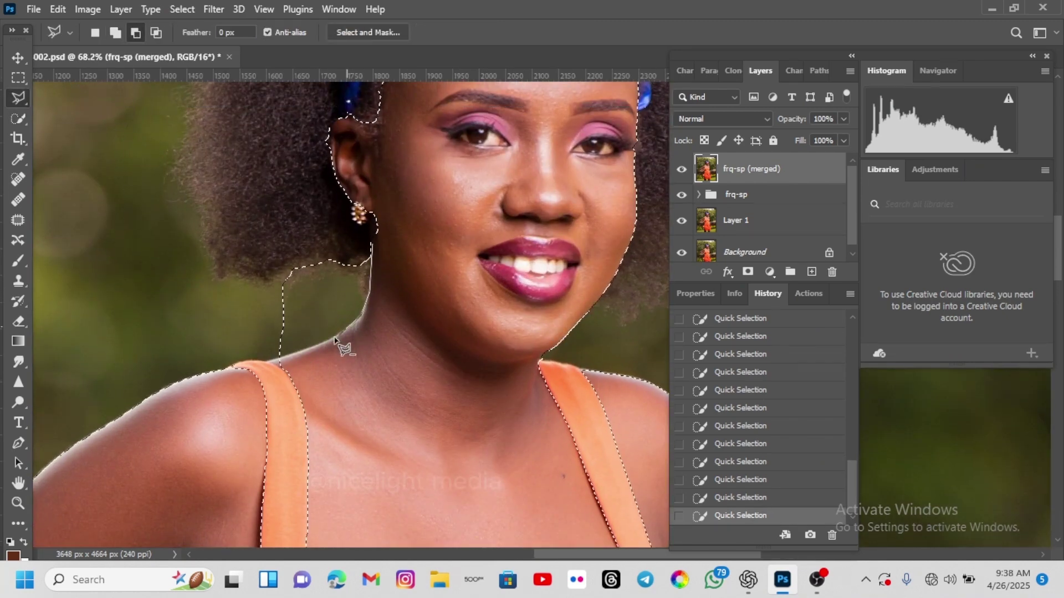
pyautogui.doubleClick(301, 351)
pyautogui.doubleClick(288, 360)
pyautogui.scroll(-5, 300, 354)
pyautogui.doubleClick(249, 421)
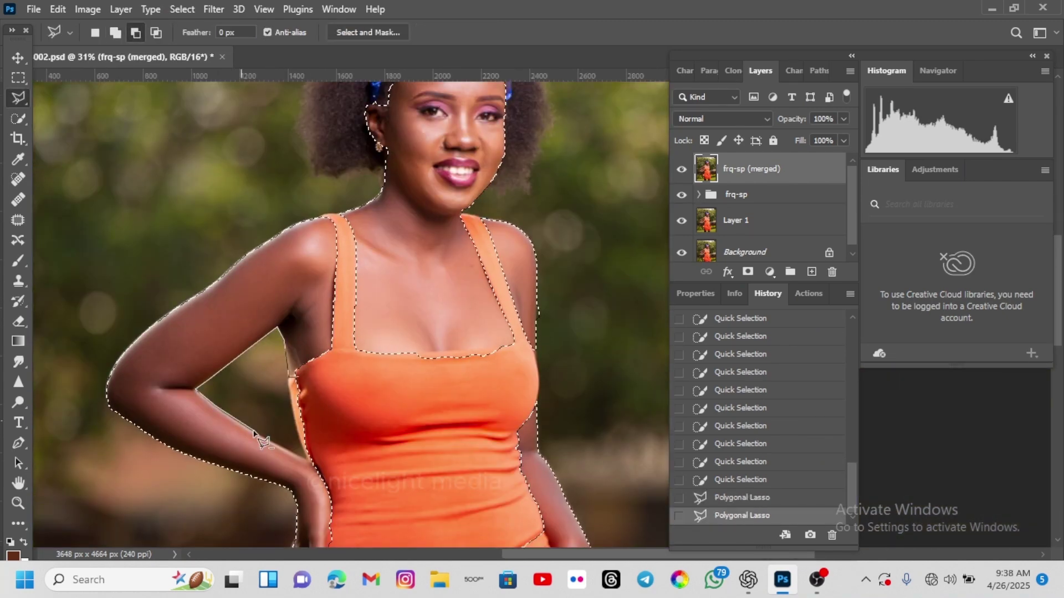
# Step: Trim the selection with the Polygonal Lasso tool around the fingers of both hands and the upper arm's outer edge
pyautogui.moveTo(414, 326); pyautogui.dragTo(414, 260)
pyautogui.scroll(2, 310, 362)
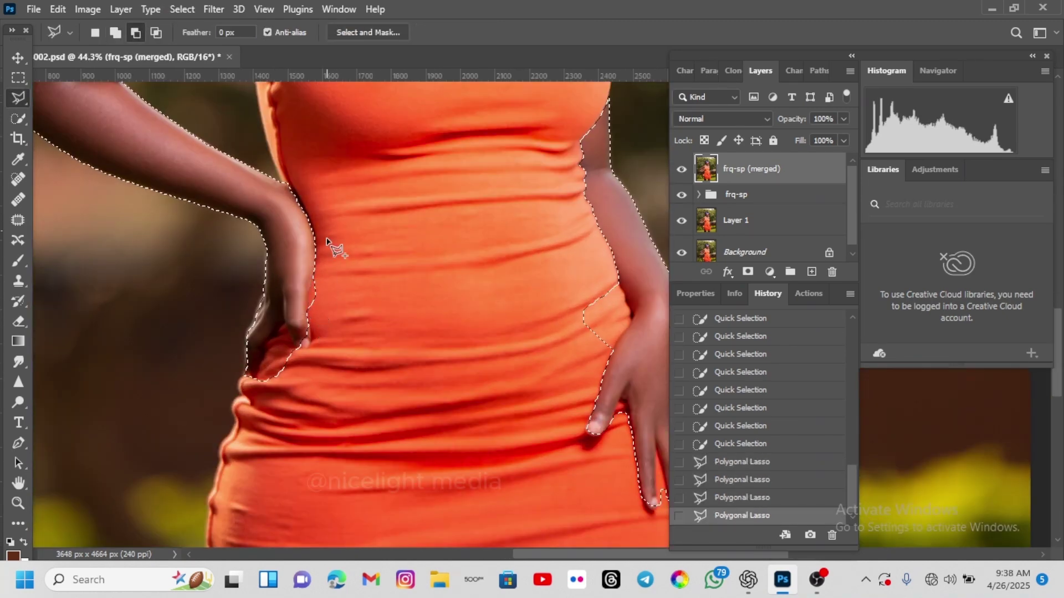
pyautogui.doubleClick(308, 368)
pyautogui.click(659, 443)
pyautogui.doubleClick(410, 332)
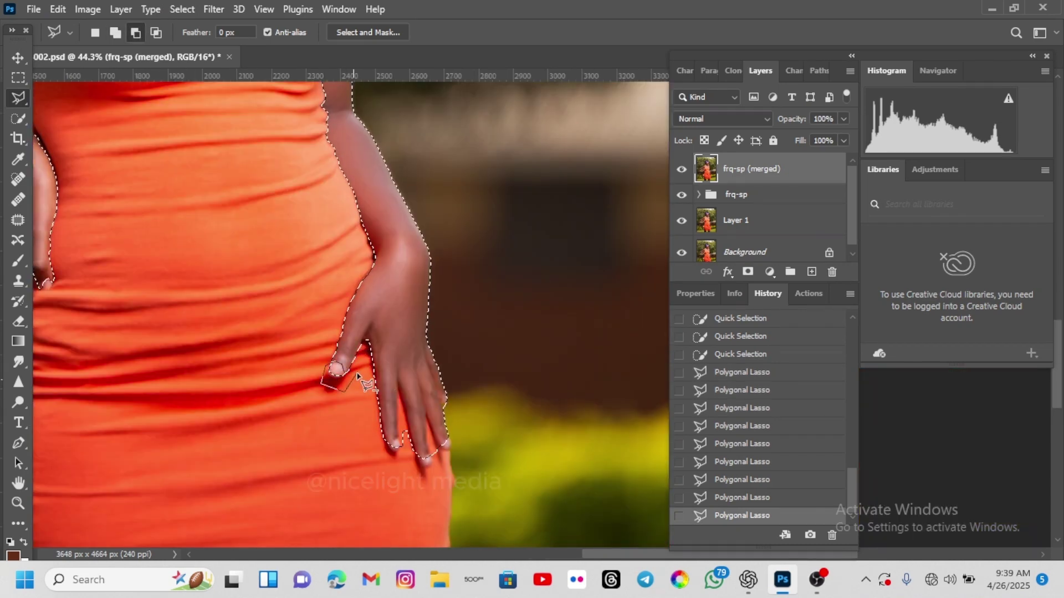
pyautogui.keyDown('alt'); pyautogui.click(359, 315); pyautogui.keyUp('alt')
pyautogui.doubleClick(359, 376)
pyautogui.scroll(5, 394, 285)
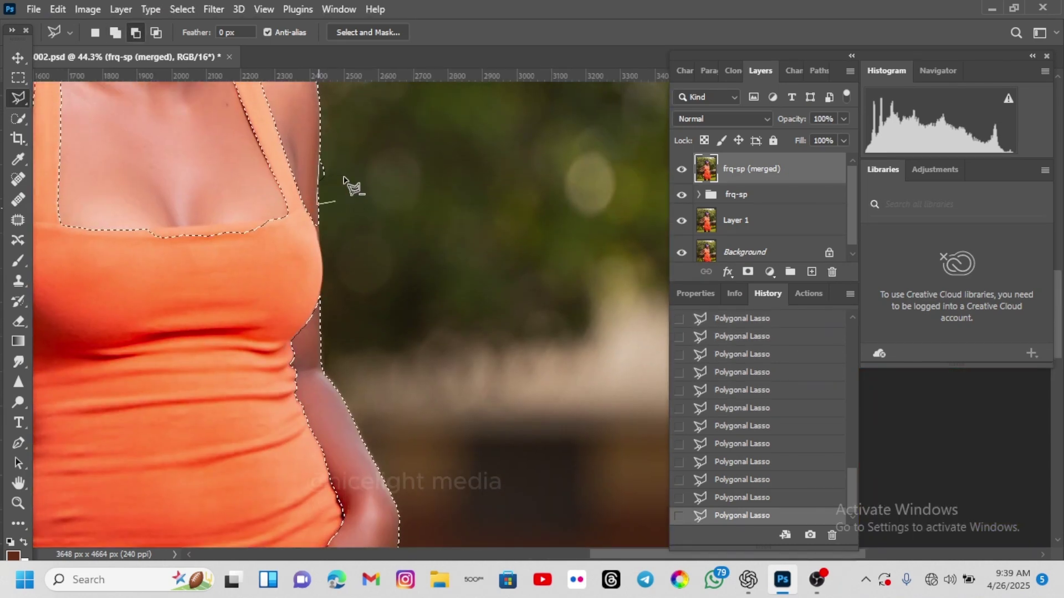
pyautogui.scroll(5, 311, 233)
# Step: Switch to the Brush tool and add a new layer named color-correction with the Color blend mode
pyautogui.press('w')
pyautogui.scroll(1, 447, 263)
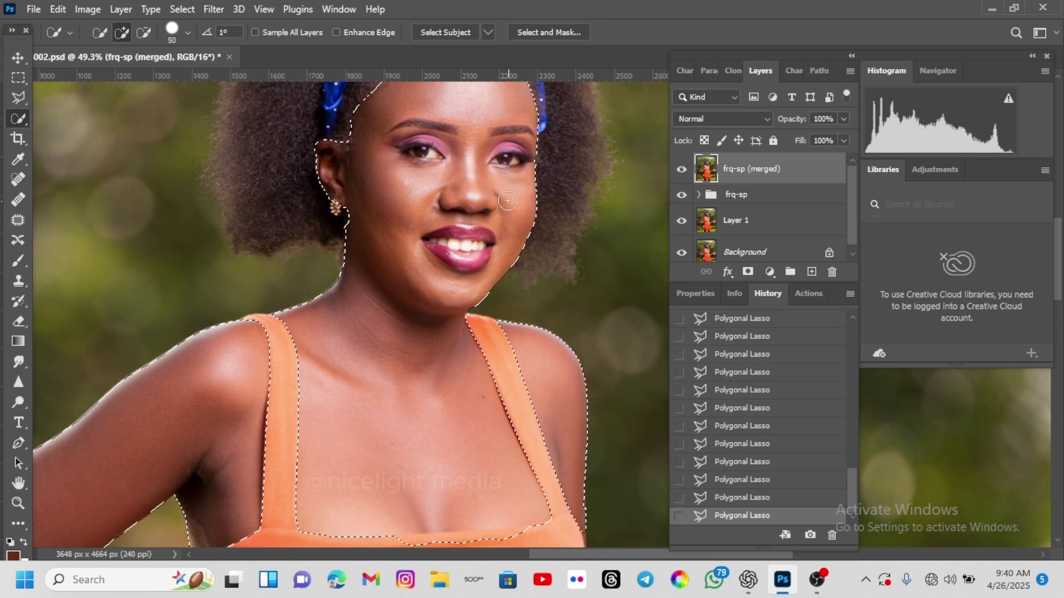
pyautogui.scroll(3, 508, 201)
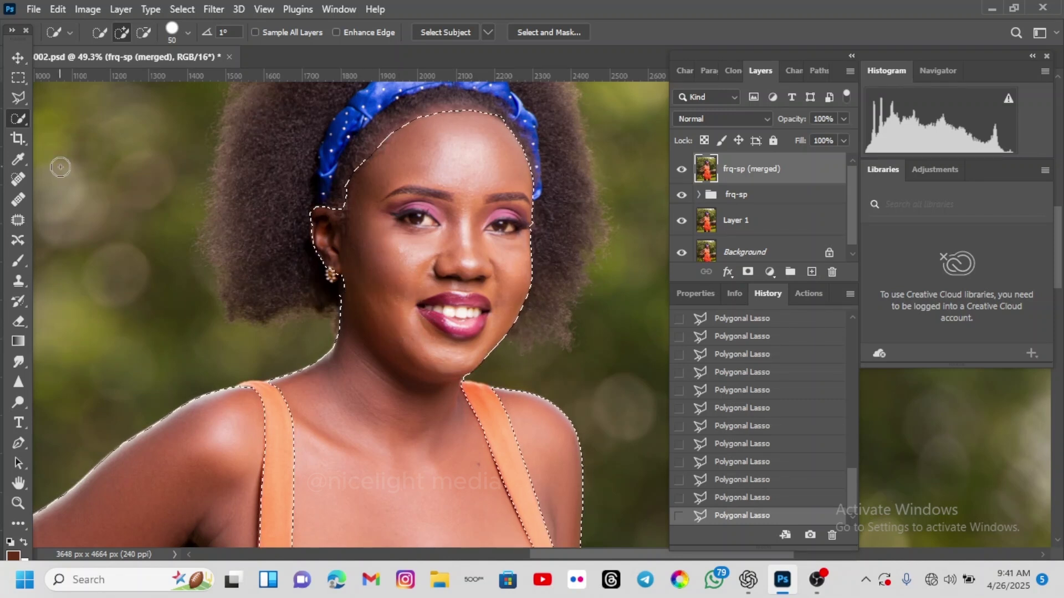
pyautogui.click(20, 260)
pyautogui.click(80, 260)
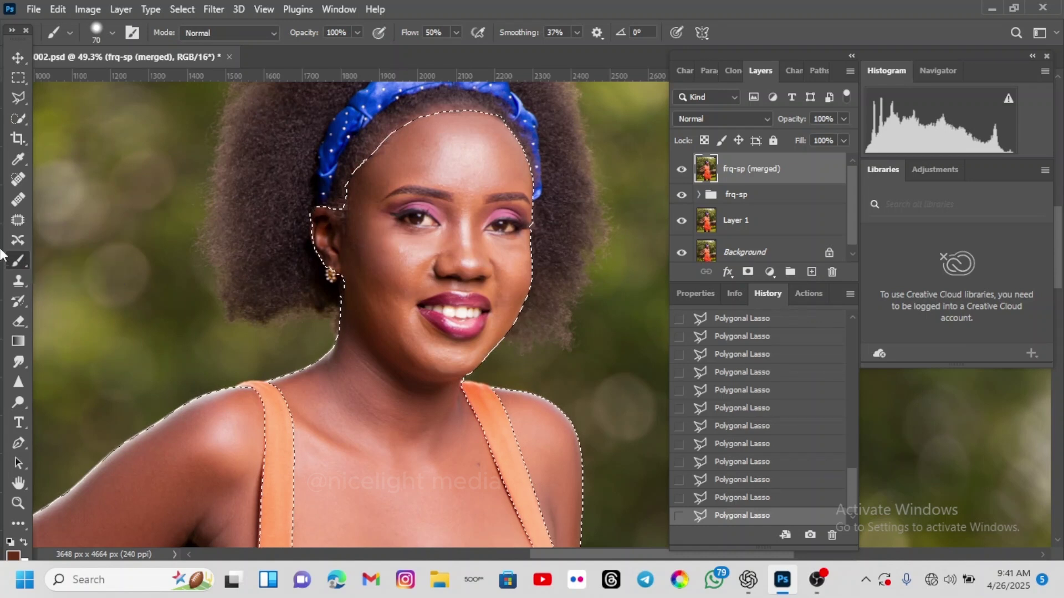
pyautogui.click(811, 272)
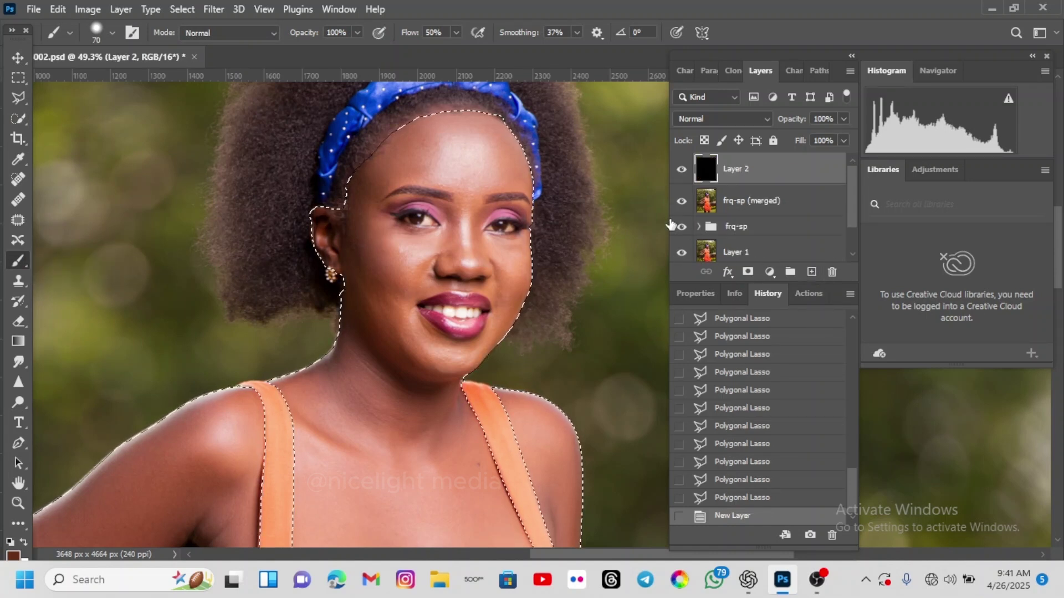
pyautogui.doubleClick(732, 169)
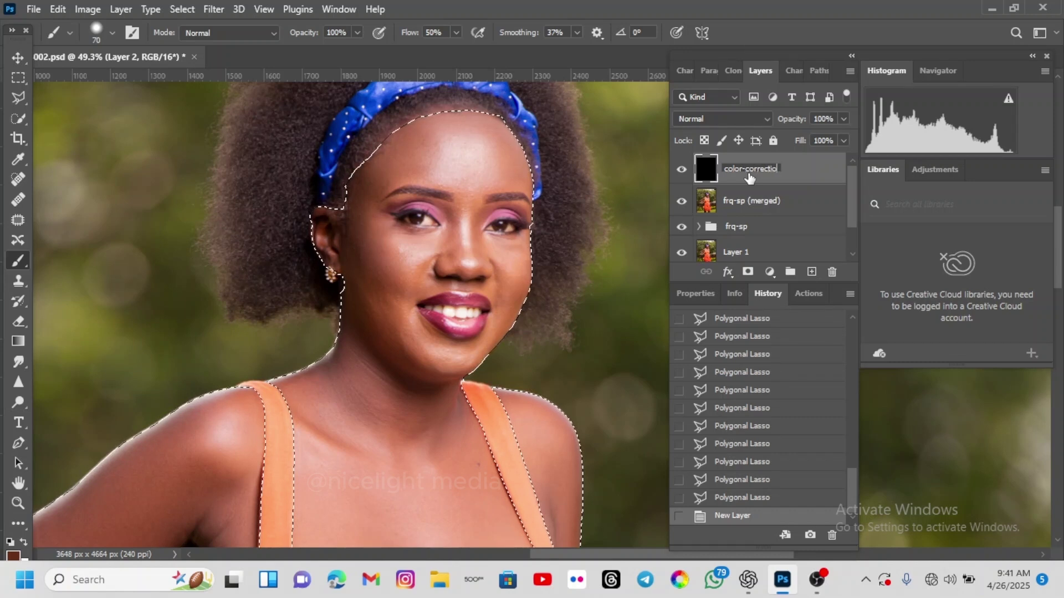
pyautogui.press('Return')
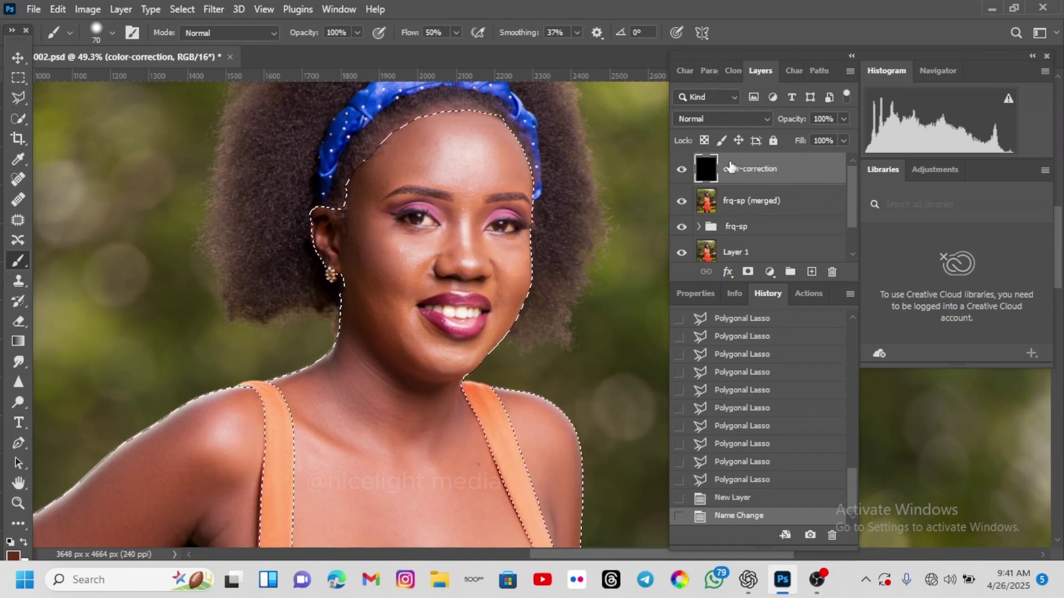
pyautogui.click(763, 118)
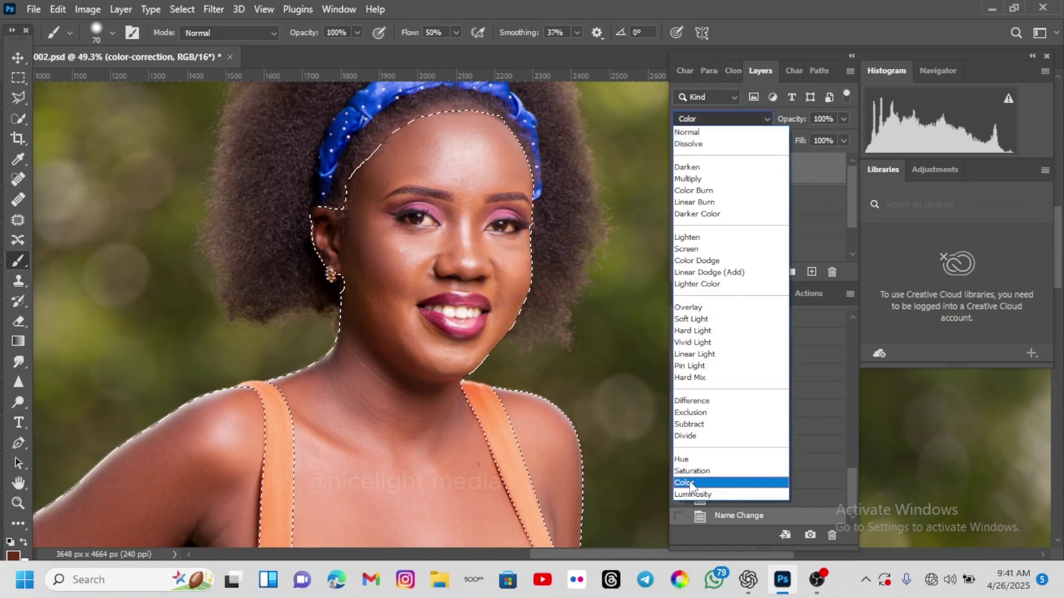
pyautogui.click(690, 484)
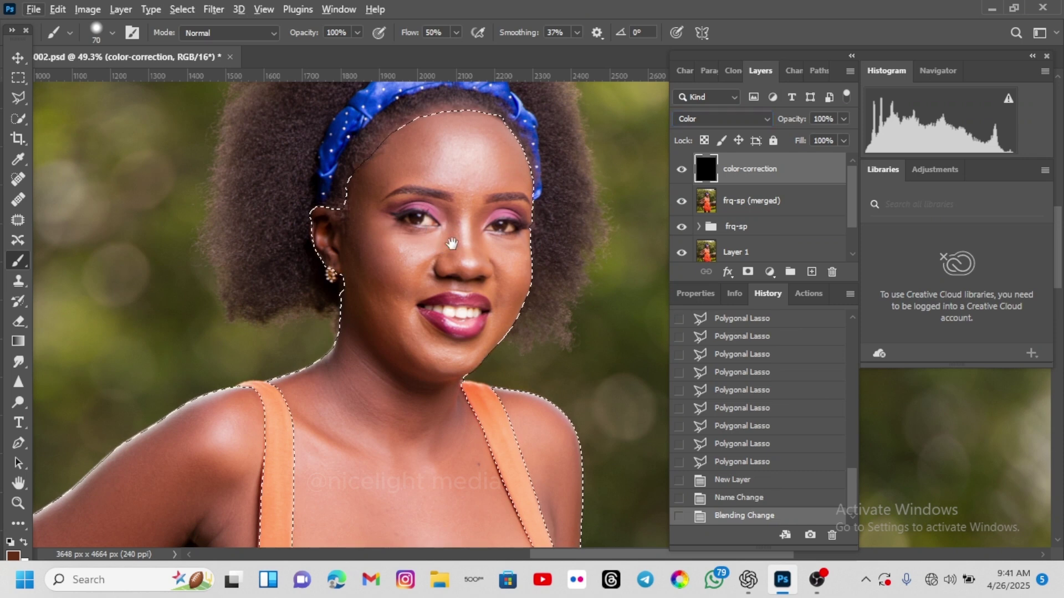
# Step: Sample the brown skin tone of the lower cheek beside the mouth as the brush colour
pyautogui.scroll(10, 451, 244)
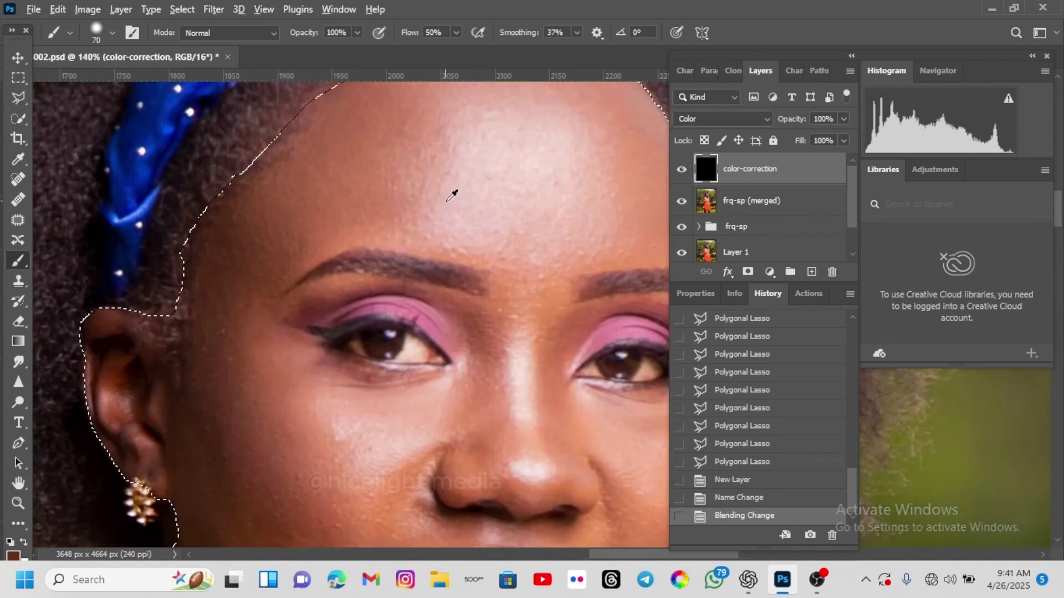
pyautogui.scroll(-2, 460, 238)
pyautogui.scroll(-3, 487, 244)
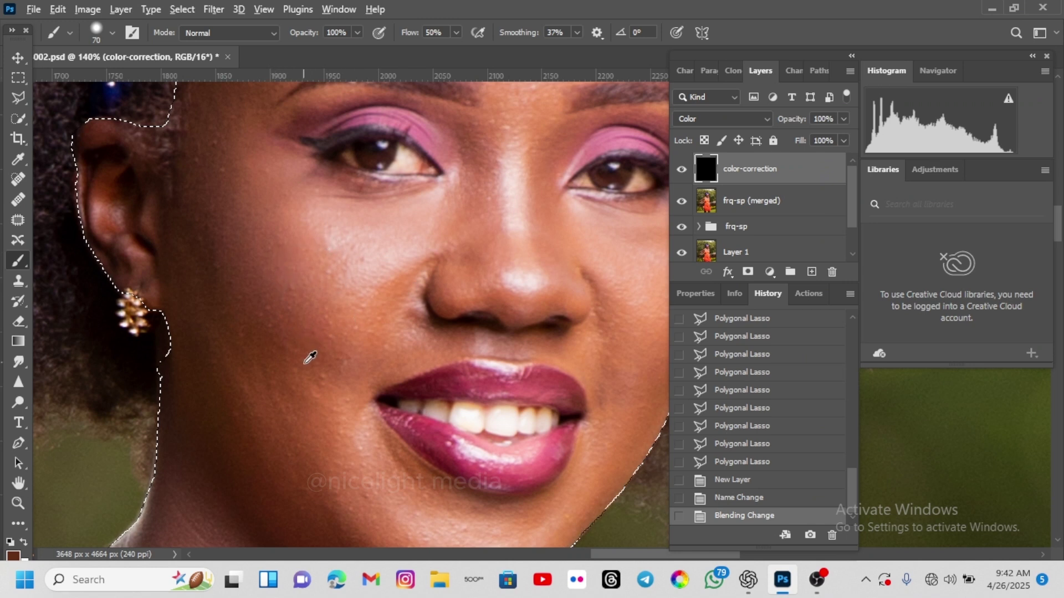
pyautogui.click(265, 386)
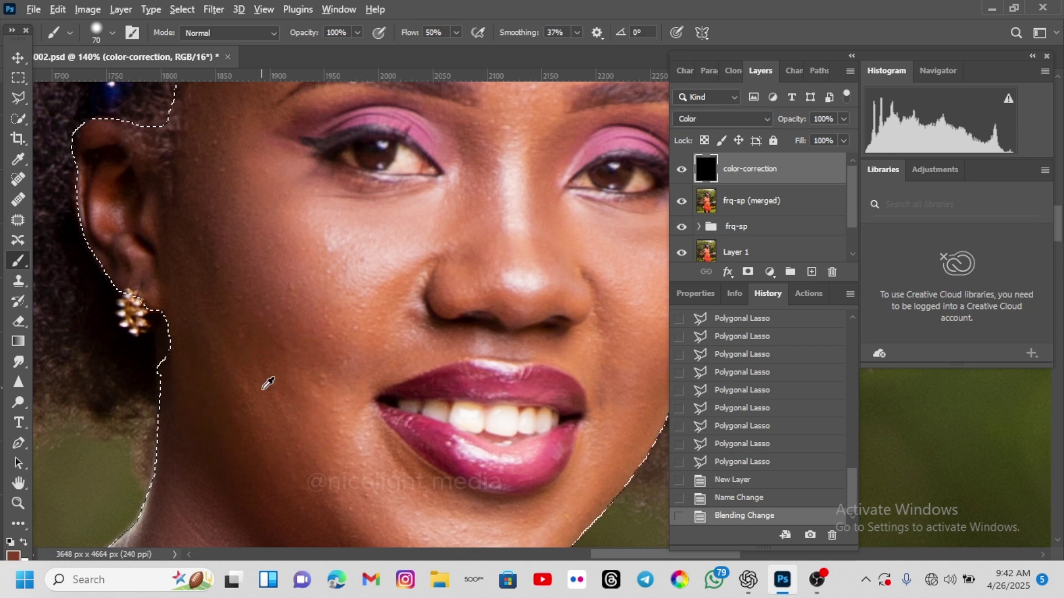
pyautogui.keyDown('alt'); pyautogui.click(262, 384); pyautogui.keyUp('alt')
pyautogui.moveTo(263, 385); pyautogui.dragTo(262, 382)
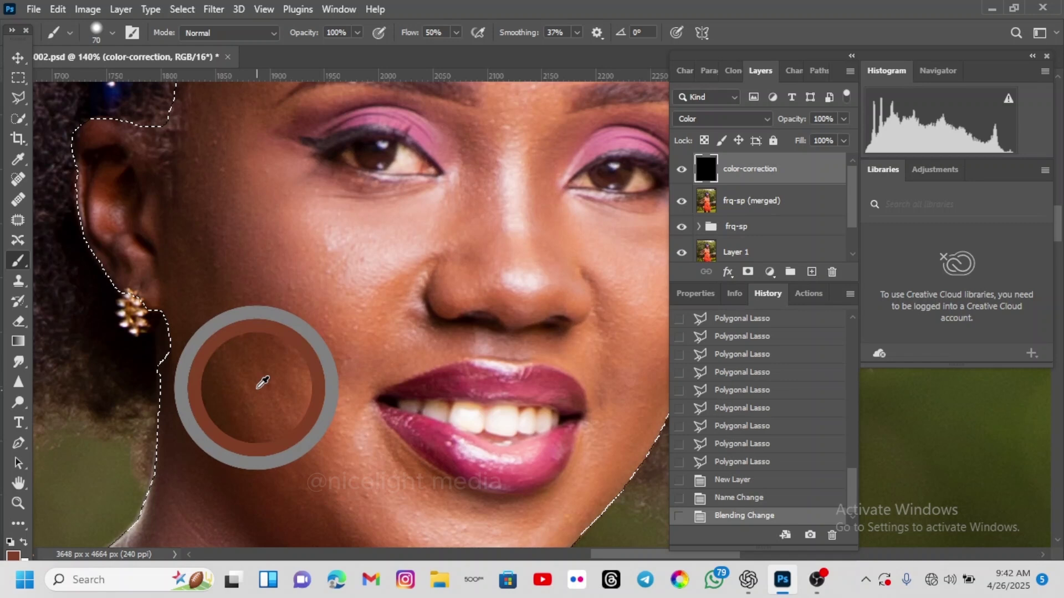
pyautogui.moveTo(263, 382); pyautogui.dragTo(263, 379)
# Step: Sample skin tones from the forehead and the cheek, ending with the cheek's darker brown as the brush colour
pyautogui.scroll(5, 308, 344)
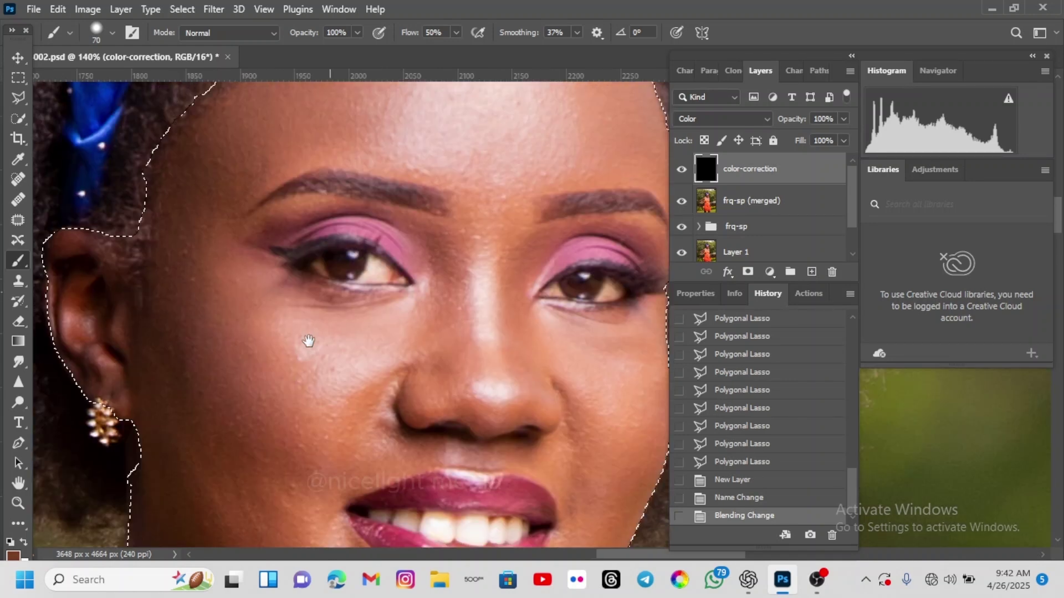
pyautogui.moveTo(288, 203); pyautogui.dragTo(285, 176)
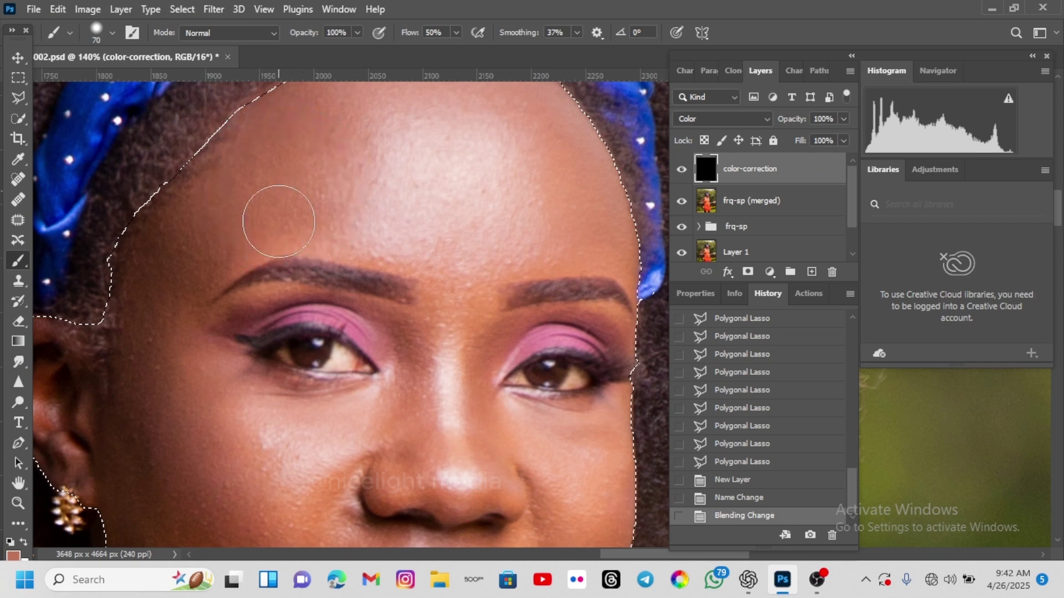
pyautogui.scroll(-3, 290, 427)
pyautogui.moveTo(245, 388); pyautogui.dragTo(229, 389)
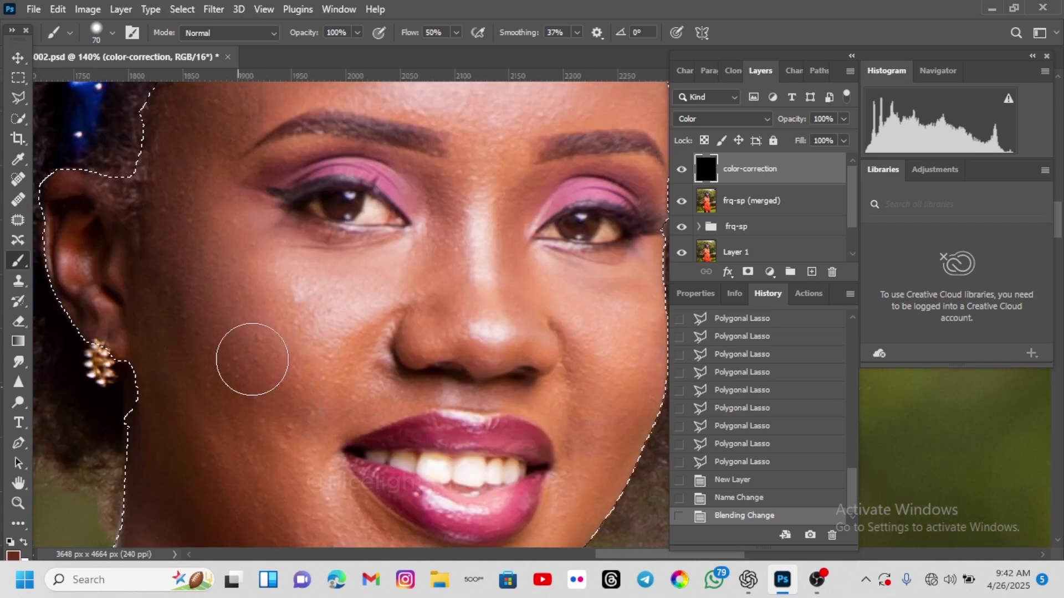
# Step: Paint the sampled brown over the side of the forehead along the hairline with the 70 px brush
pyautogui.scroll(4, 311, 428)
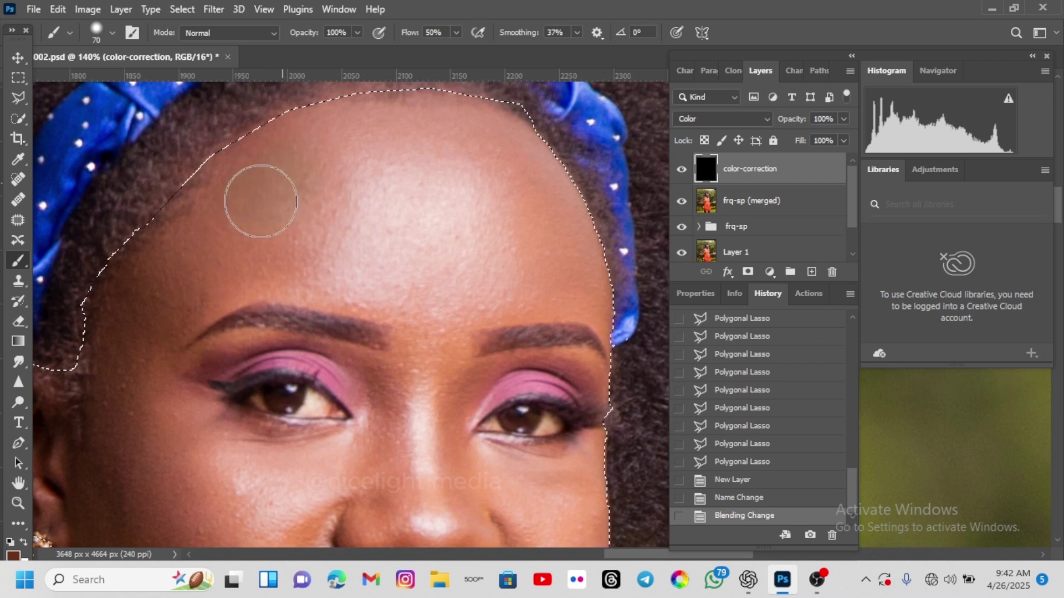
pyautogui.moveTo(261, 200)
pyautogui.mouseDown()
pyautogui.moveTo(215, 207)
pyautogui.moveTo(273, 143)
pyautogui.mouseUp()
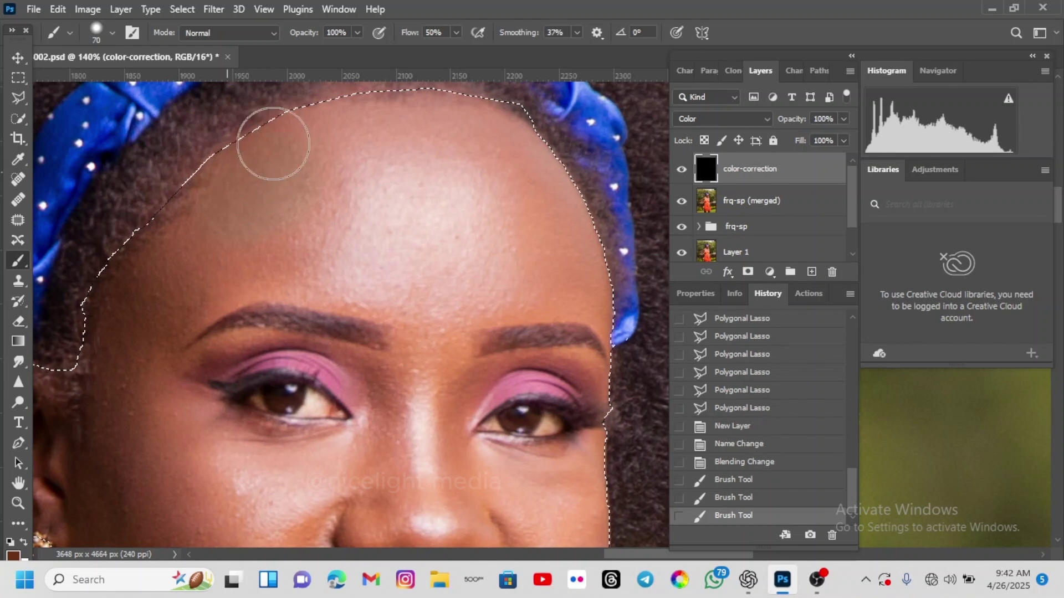
pyautogui.moveTo(173, 290)
pyautogui.mouseDown()
pyautogui.moveTo(171, 243)
pyautogui.moveTo(123, 365)
pyautogui.moveTo(142, 380)
pyautogui.moveTo(206, 260)
pyautogui.moveTo(197, 223)
pyautogui.moveTo(185, 265)
pyautogui.moveTo(210, 353)
pyautogui.moveTo(244, 328)
pyautogui.moveTo(232, 284)
pyautogui.moveTo(241, 283)
pyautogui.moveTo(226, 269)
pyautogui.moveTo(238, 261)
pyautogui.moveTo(284, 318)
pyautogui.moveTo(323, 334)
pyautogui.moveTo(301, 336)
pyautogui.moveTo(358, 348)
pyautogui.moveTo(420, 330)
pyautogui.moveTo(360, 378)
pyautogui.moveTo(238, 356)
pyautogui.moveTo(314, 398)
pyautogui.moveTo(233, 381)
pyautogui.moveTo(225, 407)
pyautogui.moveTo(169, 343)
pyautogui.moveTo(100, 294)
pyautogui.moveTo(104, 249)
pyautogui.mouseUp()
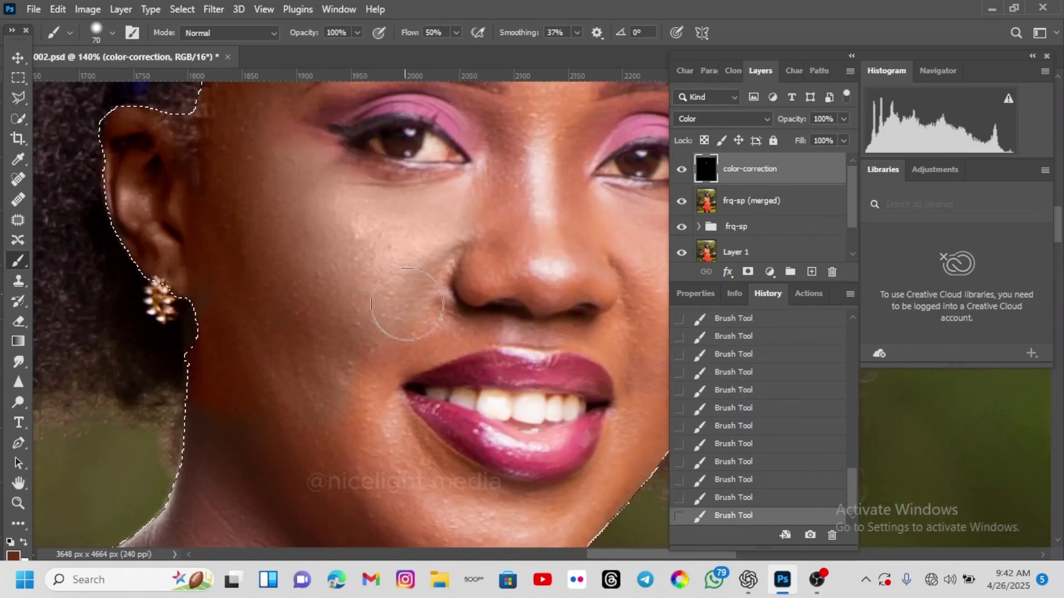
# Step: Paint the sampled brown over the cheeks, jaw, chin and the area around the mouth and nose
pyautogui.scroll(-3, 208, 377)
pyautogui.scroll(-1, 233, 357)
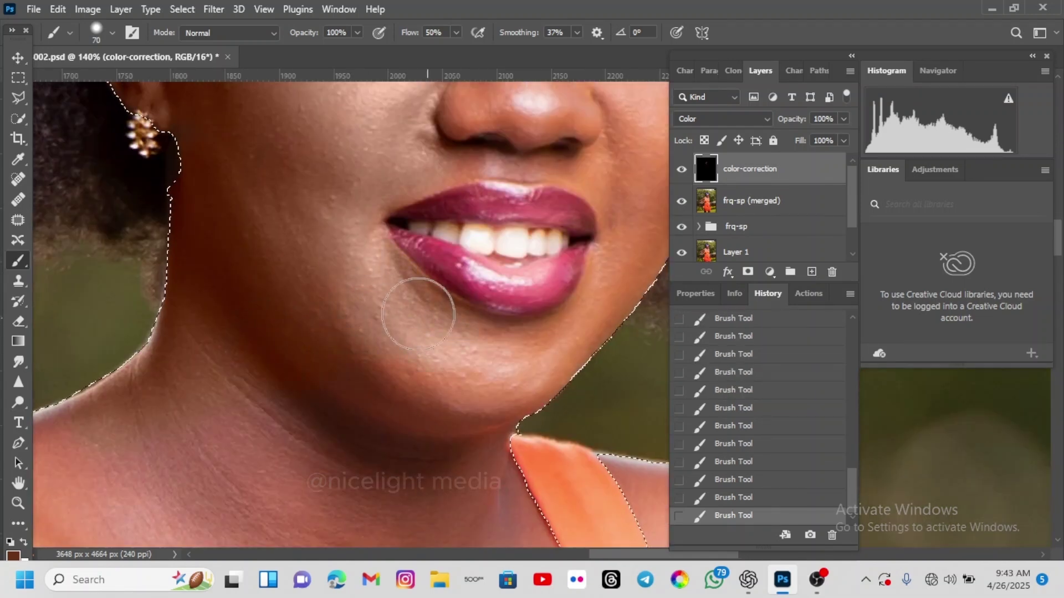
pyautogui.scroll(-3, 382, 318)
pyautogui.scroll(5, 271, 338)
pyautogui.press('[')
pyautogui.press('[')
pyautogui.press('[')
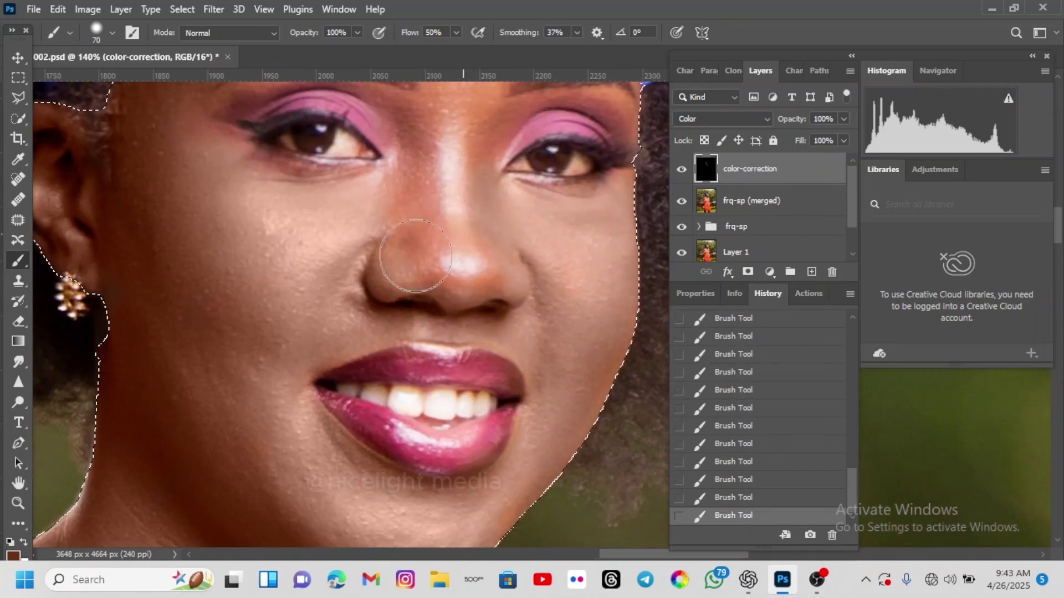
# Step: Reduce the brush to 25 px while painting the rest of the forehead and the skin around the brows and eyes
pyautogui.scroll(4, 458, 351)
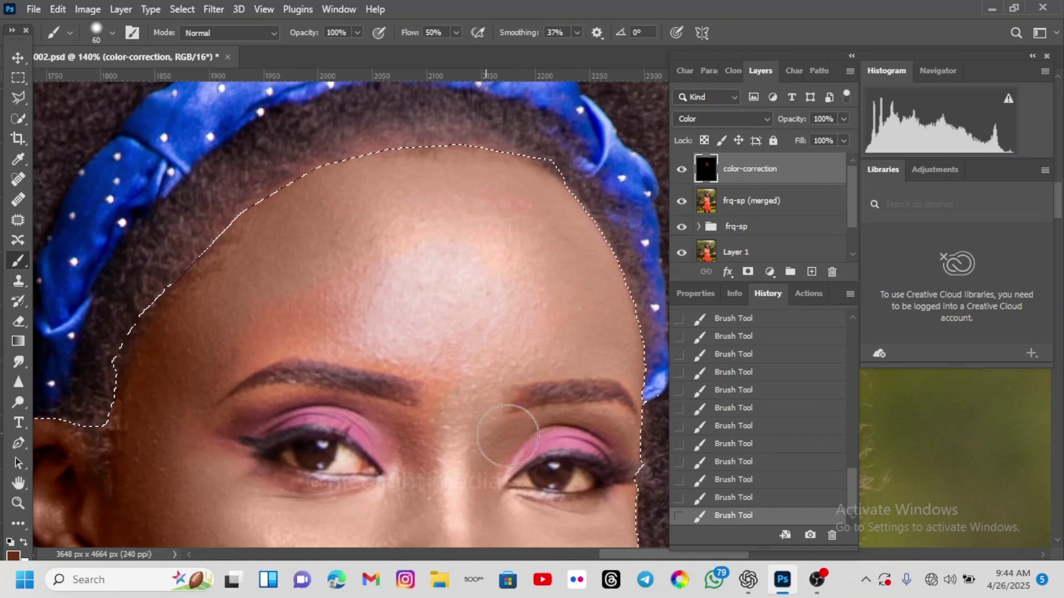
pyautogui.press('[')
pyautogui.press('[')
pyautogui.press('[')
pyautogui.scroll(-5, 254, 397)
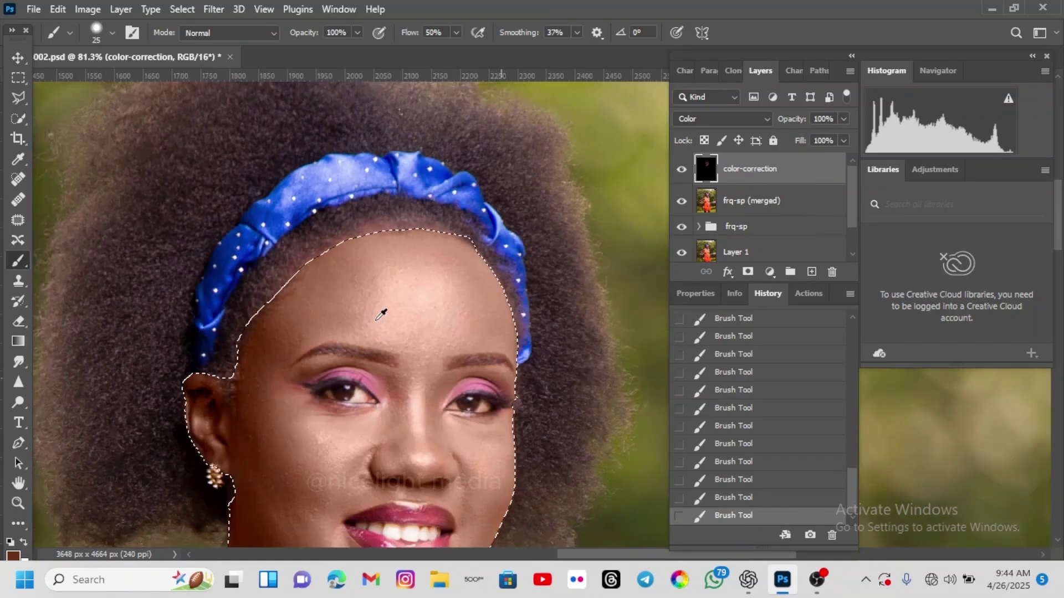
# Step: Enlarge the brush up to 300 px and paint the brown over the neck, chest, shoulders, arms and hands
pyautogui.scroll(-5, 383, 311)
pyautogui.press(']')
pyautogui.press(']')
pyautogui.press(']')
pyautogui.press(']')
pyautogui.press(']')
pyautogui.press(']')
pyautogui.press(']')
pyautogui.press(']')
pyautogui.press(']')
pyautogui.press(']')
pyautogui.press(']')
pyautogui.press(']')
pyautogui.press(']')
pyautogui.press(']')
pyautogui.press(']')
pyautogui.press(']')
pyautogui.scroll(-4, 542, 474)
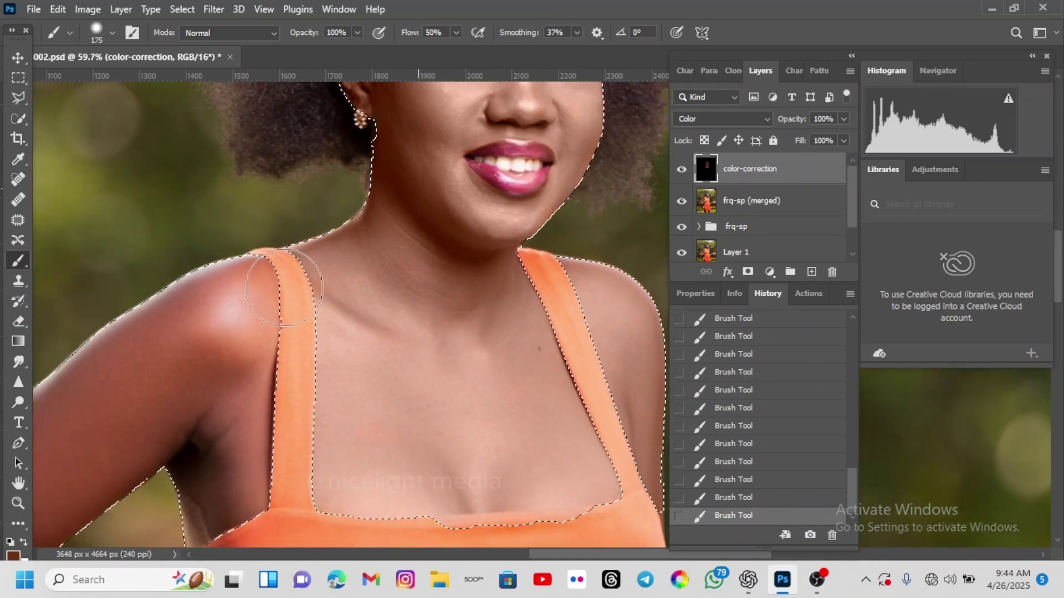
pyautogui.scroll(-6, 344, 269)
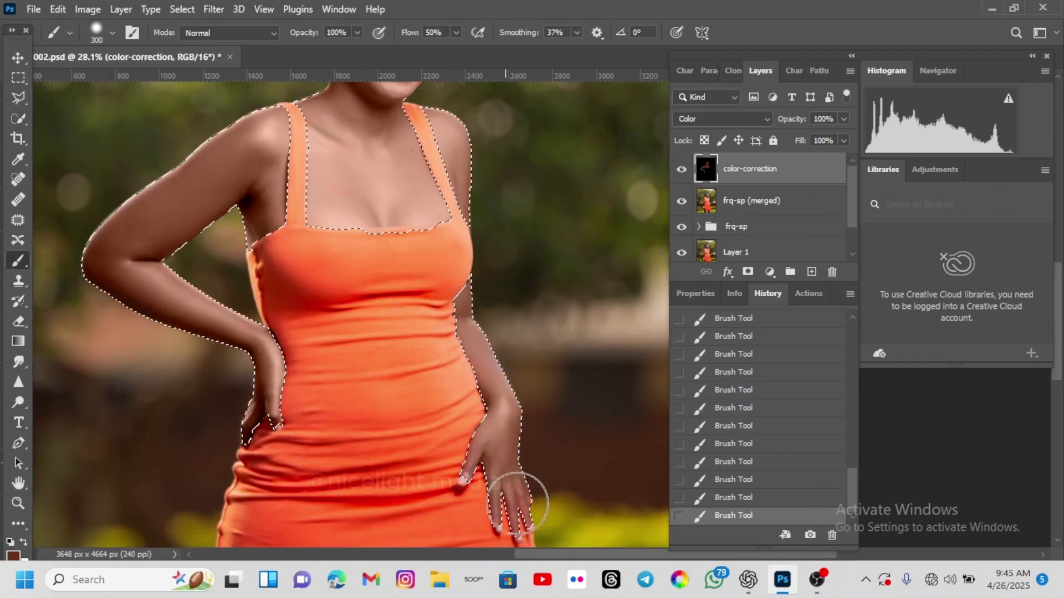
# Step: Paint the brown over the face and the eyelid nearest the visible ear with the 300 px brush
pyautogui.scroll(1, 476, 310)
pyautogui.scroll(5, 421, 266)
pyautogui.scroll(-2, 385, 219)
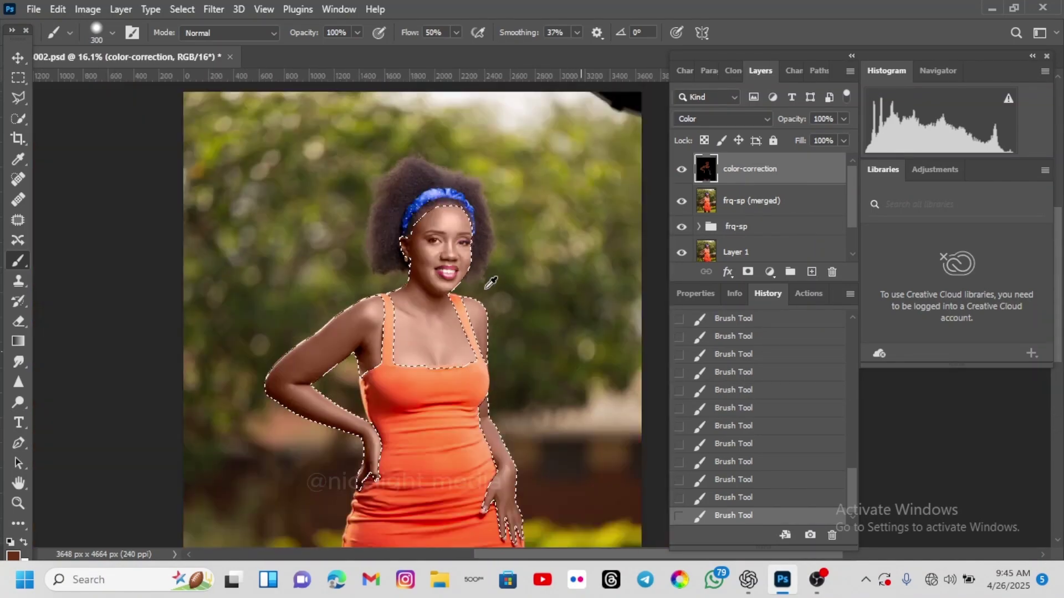
pyautogui.scroll(6, 460, 277)
pyautogui.scroll(5, 421, 255)
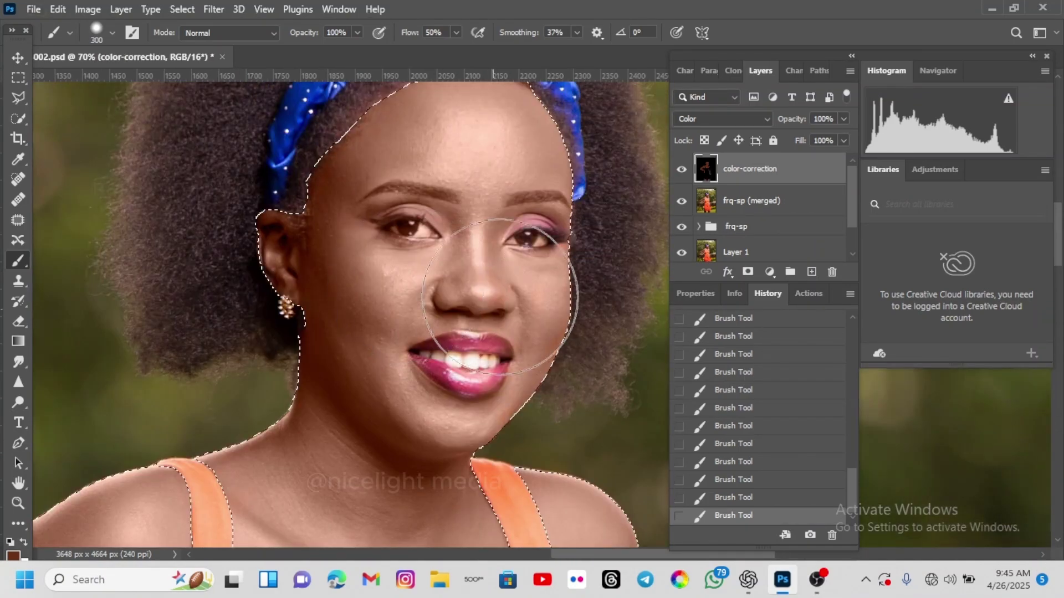
pyautogui.scroll(1, 432, 272)
pyautogui.scroll(2, 480, 261)
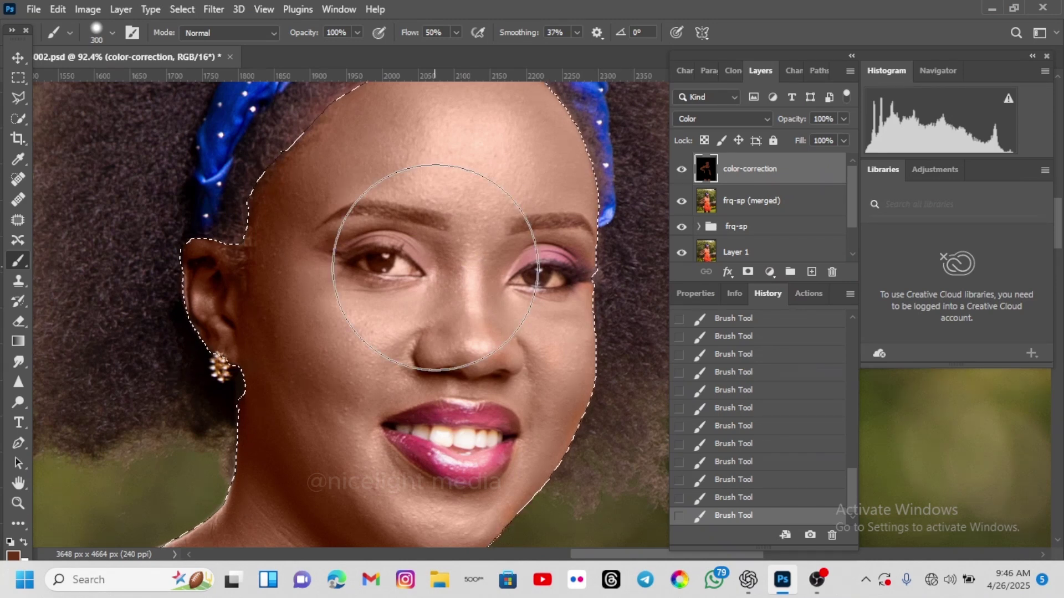
pyautogui.scroll(1, 460, 282)
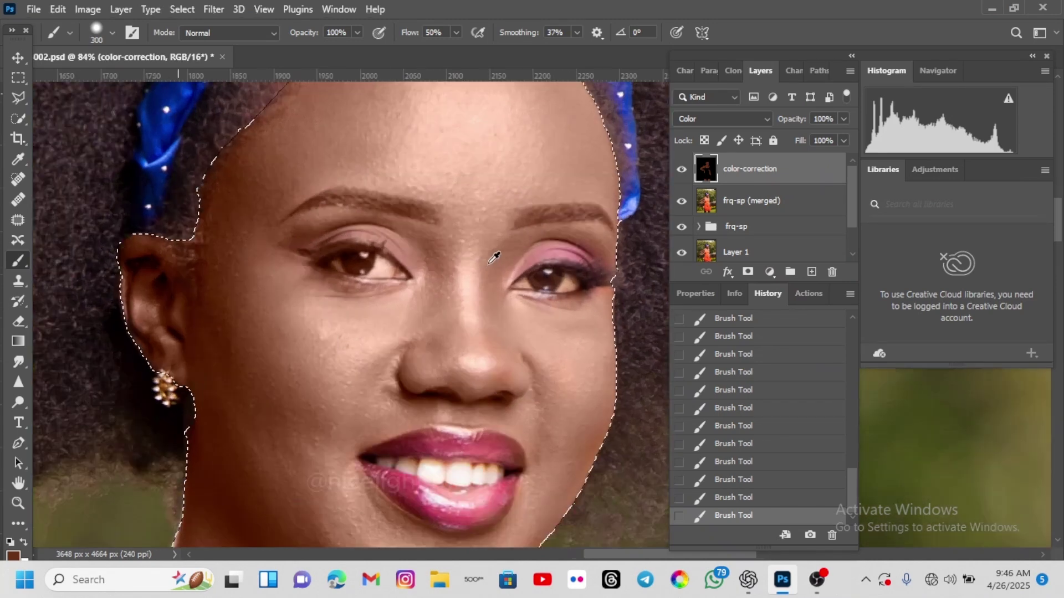
pyautogui.scroll(-3, 467, 271)
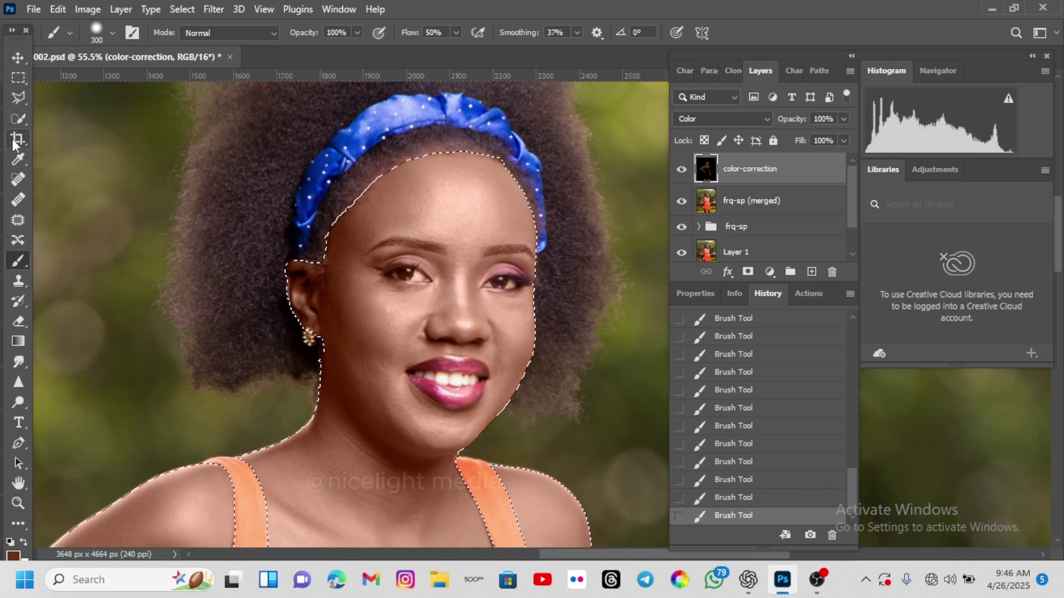
# Step: Switch to the Quick Selection tool, invert the skin selection and then deselect it
pyautogui.click(19, 118)
pyautogui.rightClick(345, 119)
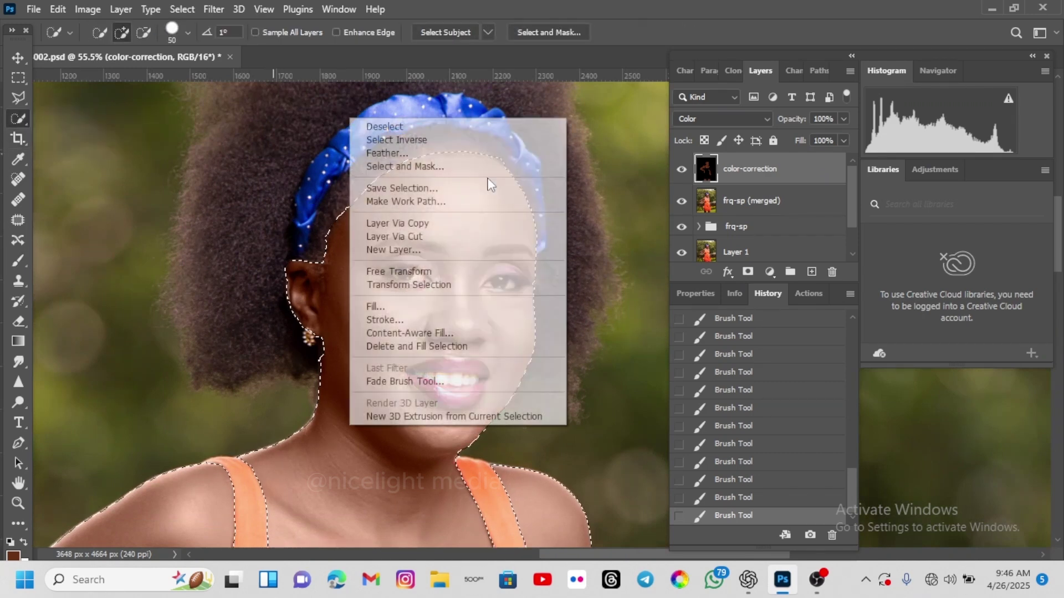
pyautogui.click(293, 125)
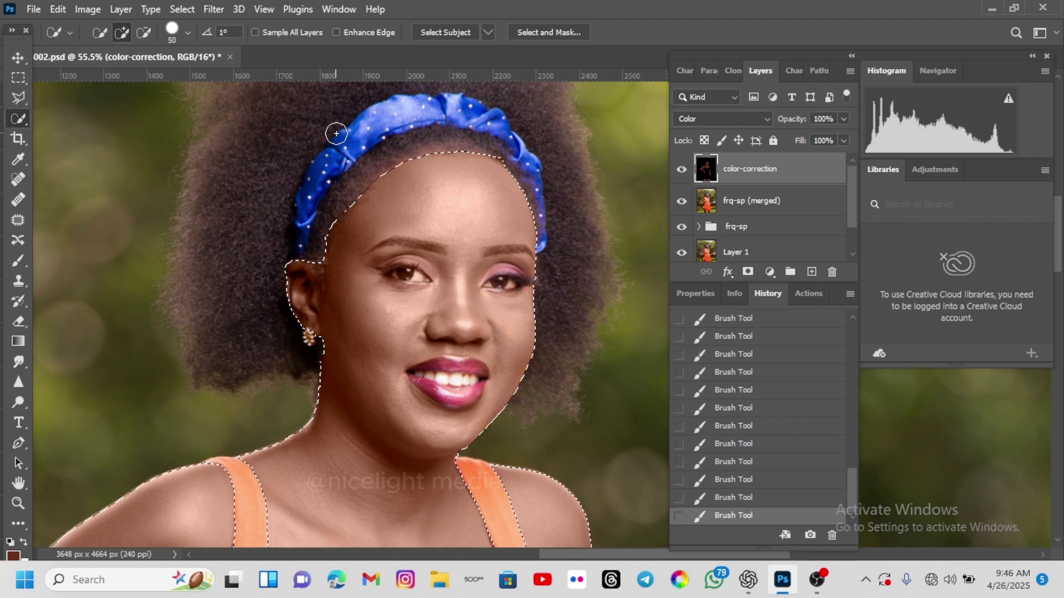
pyautogui.rightClick(336, 133)
pyautogui.click(427, 158)
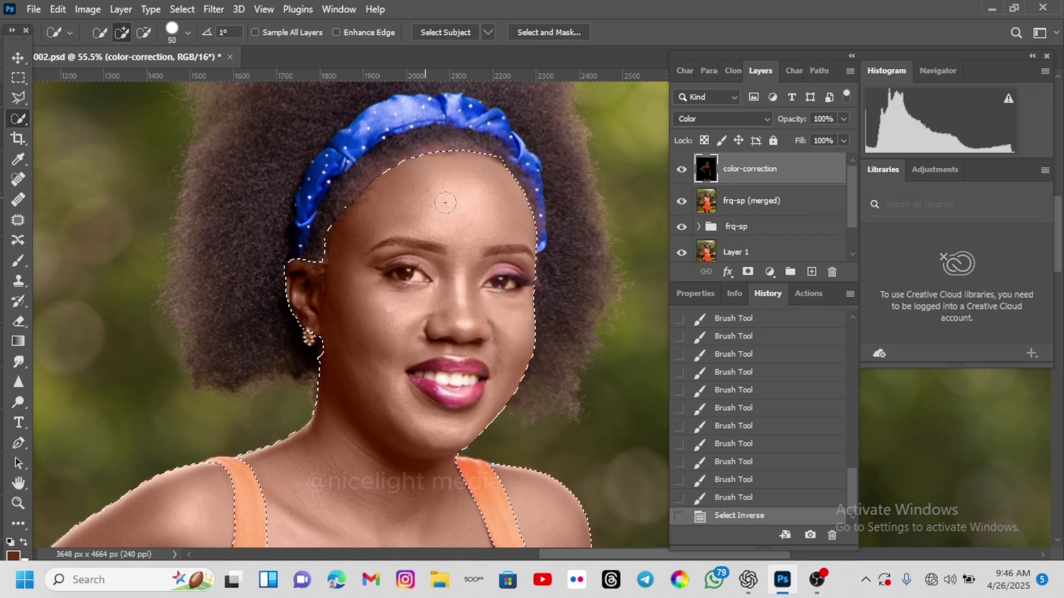
pyautogui.rightClick(371, 163)
pyautogui.click(405, 172)
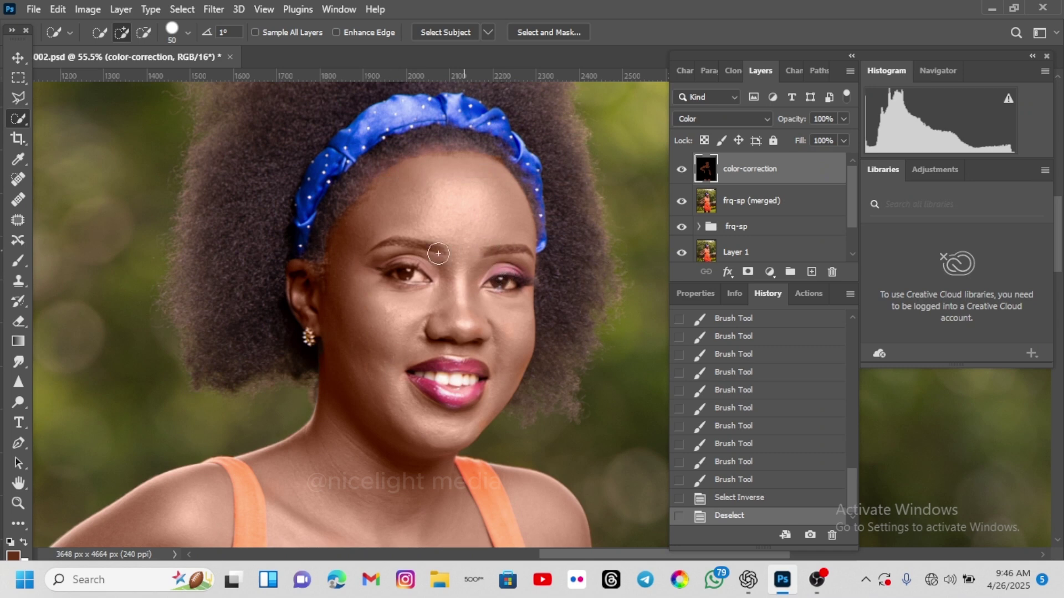
# Step: Outline the strip of skin-colour spill along the dress's upper edge with the Polygonal Lasso tool
pyautogui.scroll(-4, 437, 253)
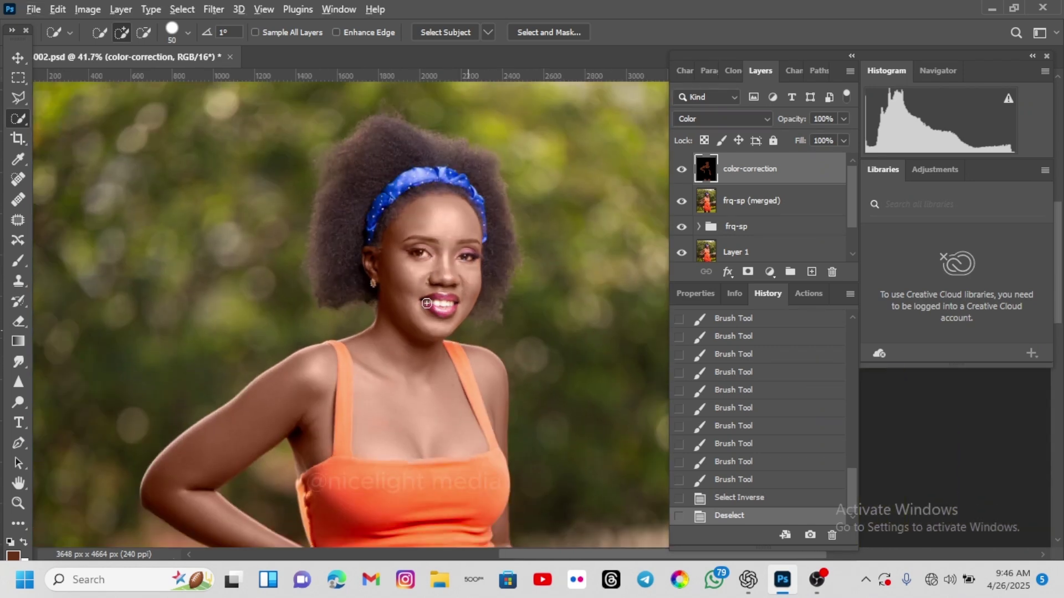
pyautogui.scroll(5, 472, 447)
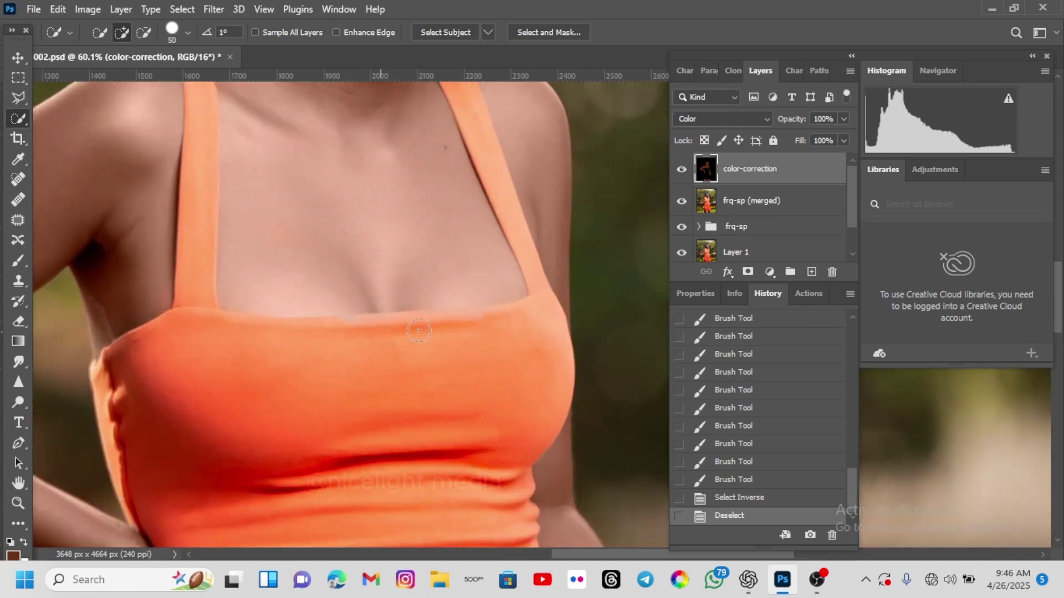
pyautogui.scroll(2, 178, 323)
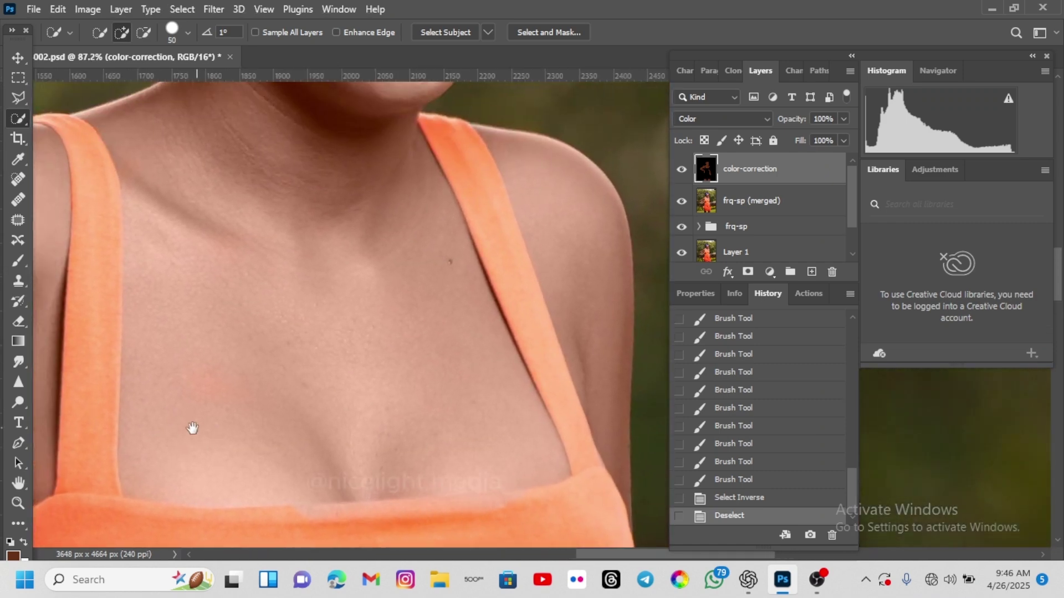
pyautogui.moveTo(192, 428); pyautogui.dragTo(201, 266)
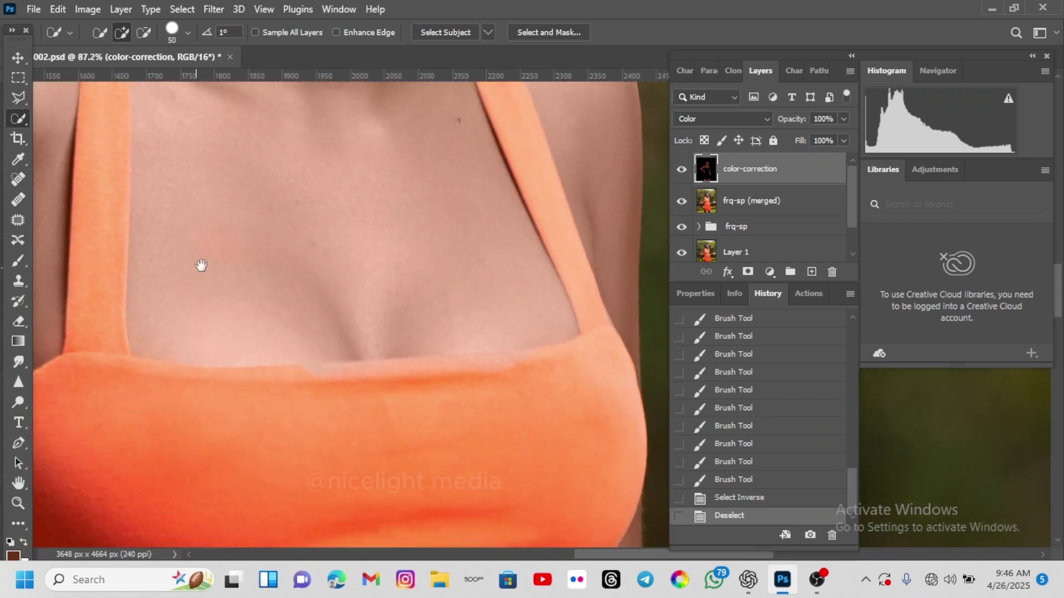
pyautogui.click(20, 97)
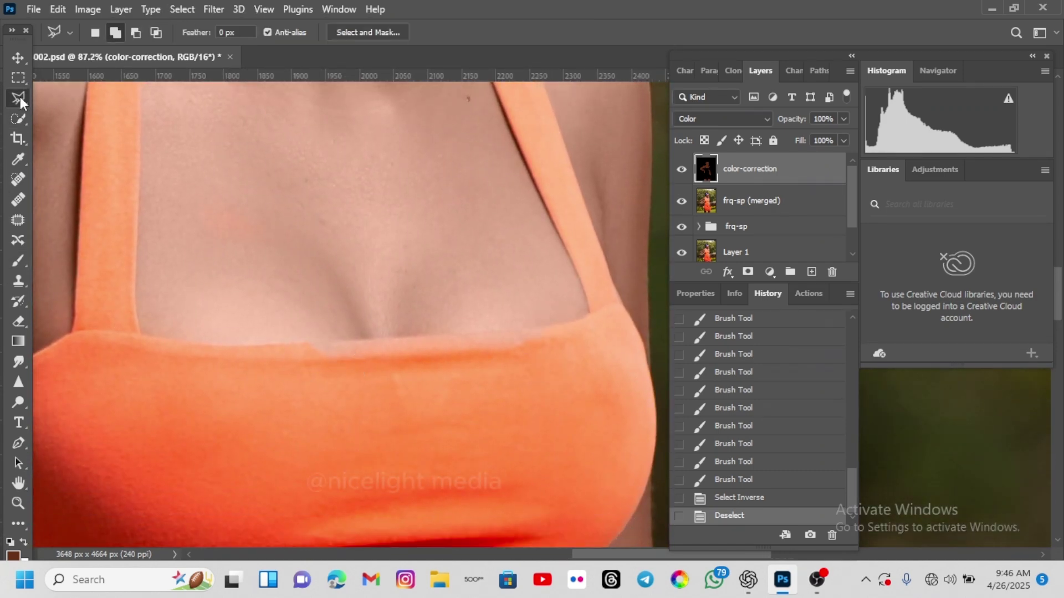
pyautogui.rightClick(21, 105)
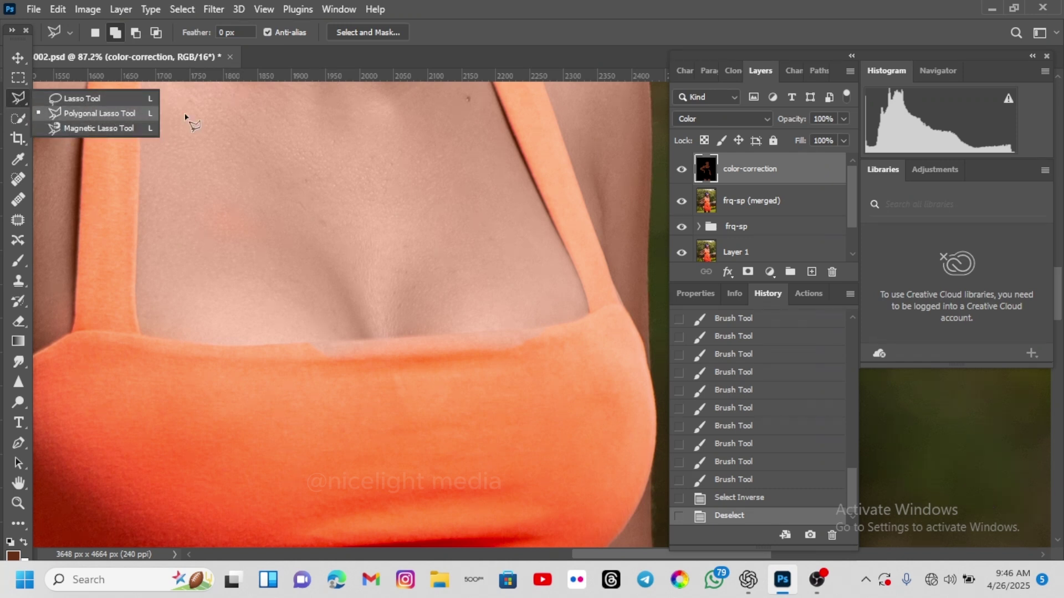
pyautogui.click(556, 327)
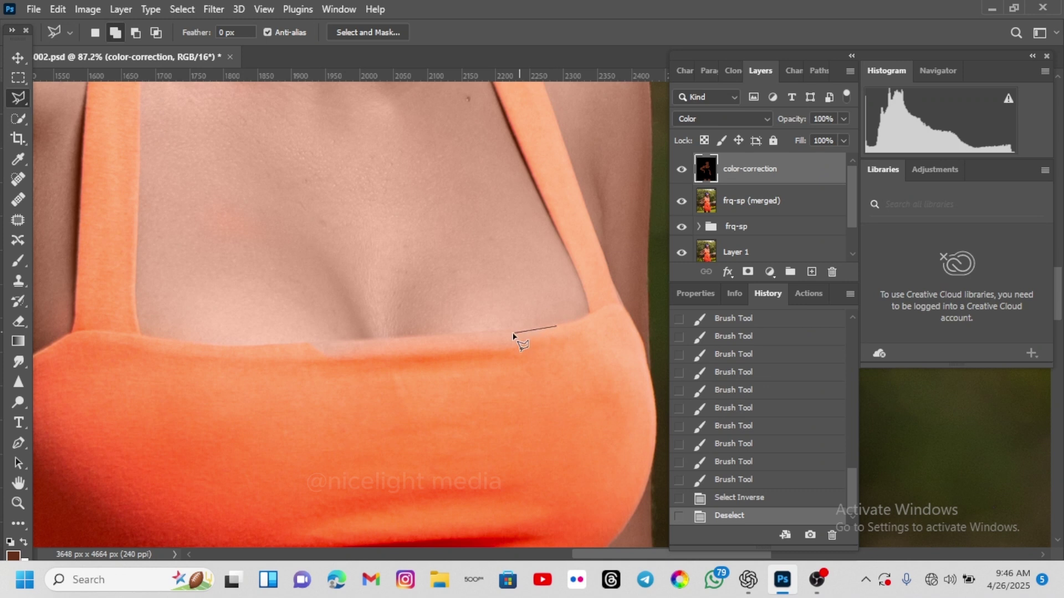
pyautogui.click(303, 344)
pyautogui.click(282, 381)
pyautogui.click(348, 424)
pyautogui.click(529, 400)
pyautogui.click(574, 355)
pyautogui.doubleClick(573, 329)
# Step: Feather the dress-edge selection by 2 pixels, delete the painted colour inside it and deselect
pyautogui.rightClick(571, 249)
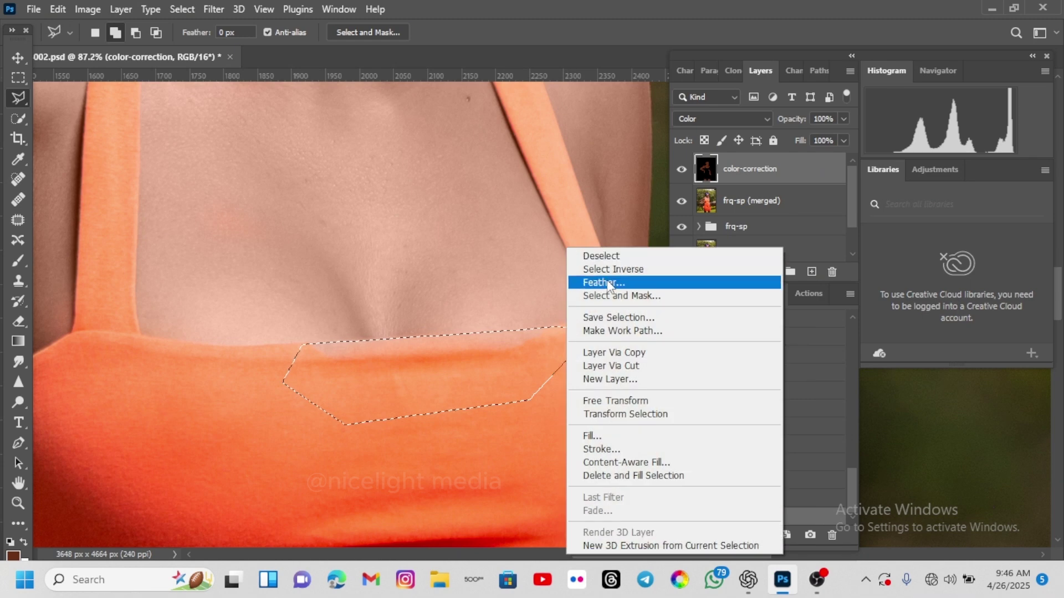
pyautogui.click(606, 281)
pyautogui.write('8')
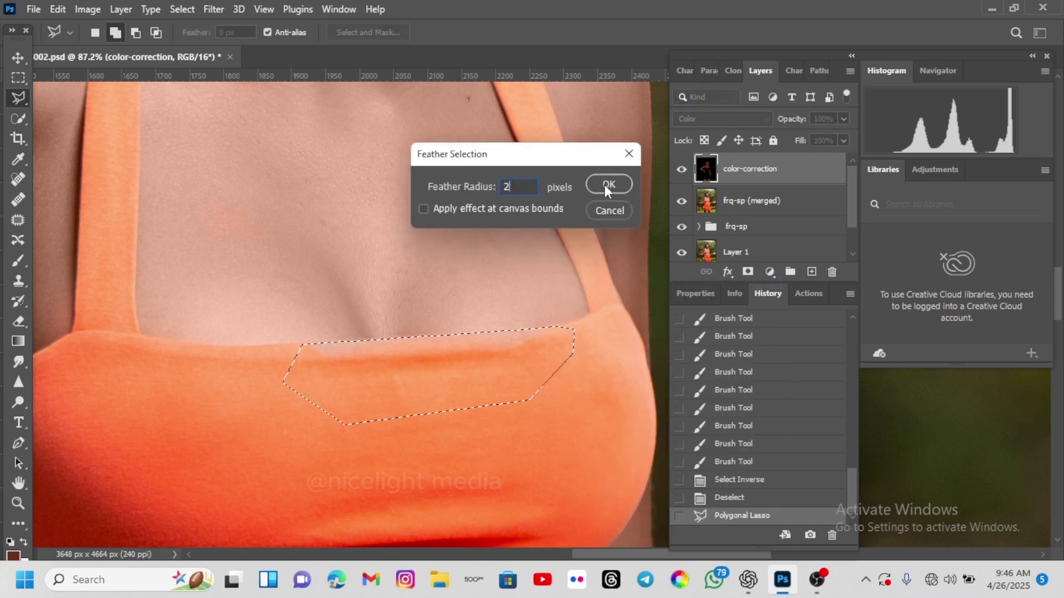
pyautogui.click(606, 186)
pyautogui.press('Delete')
pyautogui.rightClick(524, 238)
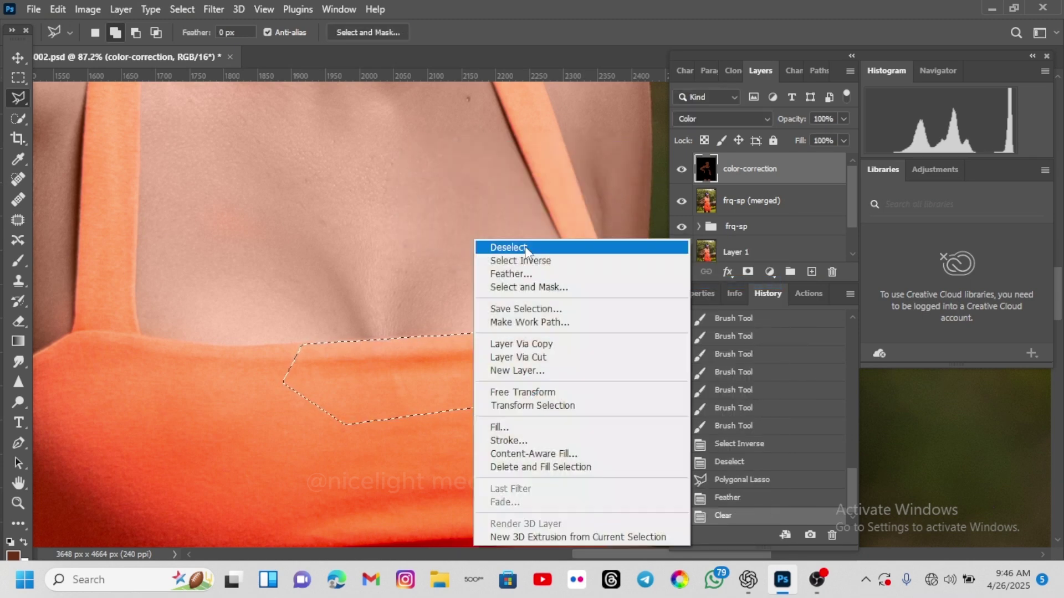
pyautogui.click(526, 246)
# Step: Check the corrected skin colour and dress edges from the hands and hem up to the face
pyautogui.scroll(-5, 529, 305)
pyautogui.moveTo(574, 459); pyautogui.dragTo(542, 231)
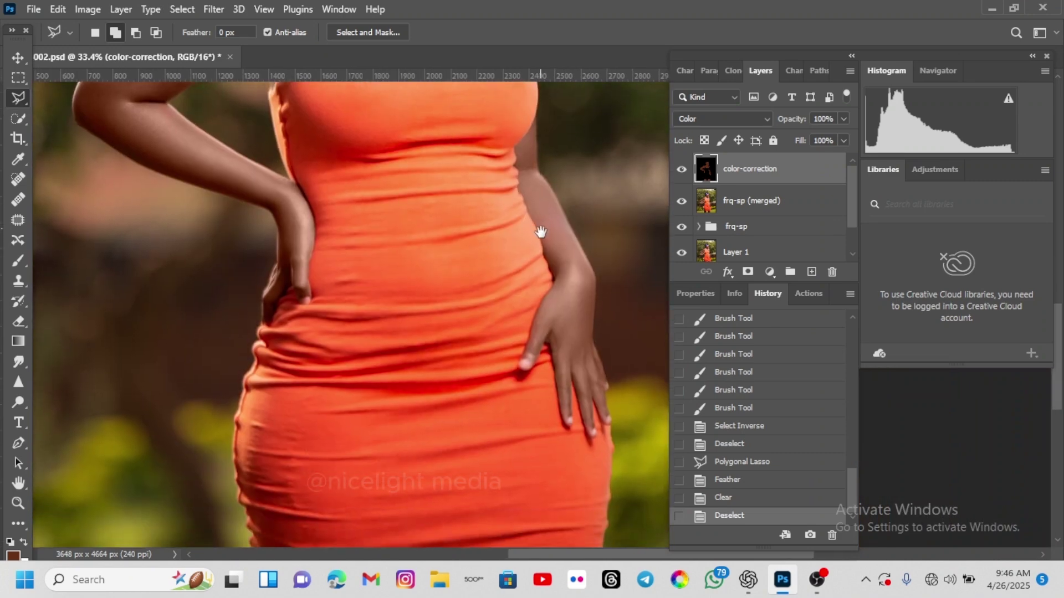
pyautogui.moveTo(532, 388); pyautogui.dragTo(476, 200)
pyautogui.scroll(-1, 475, 200)
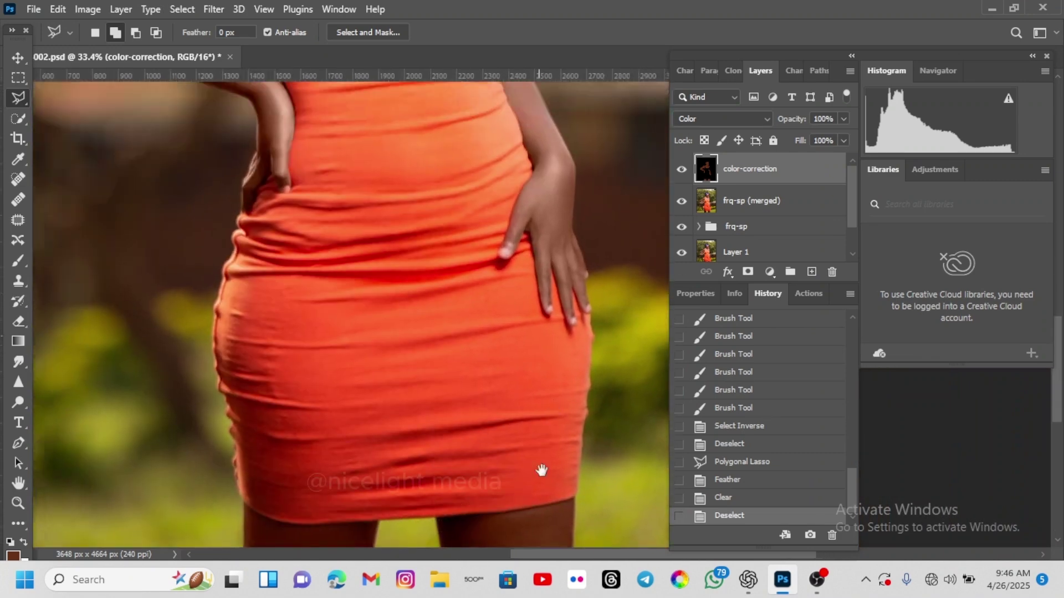
pyautogui.scroll(10, 527, 268)
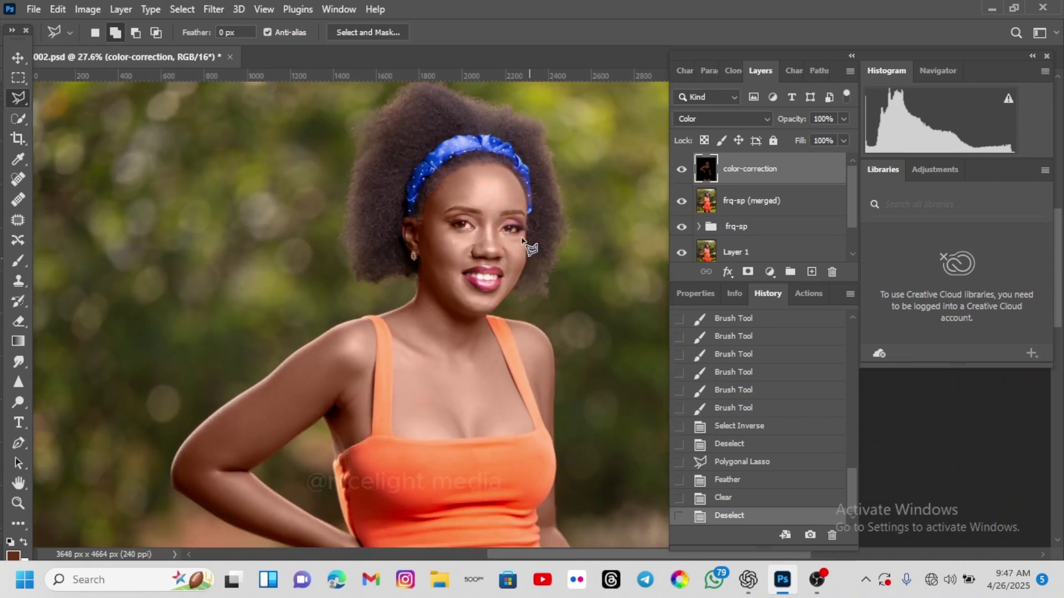
pyautogui.scroll(5, 503, 258)
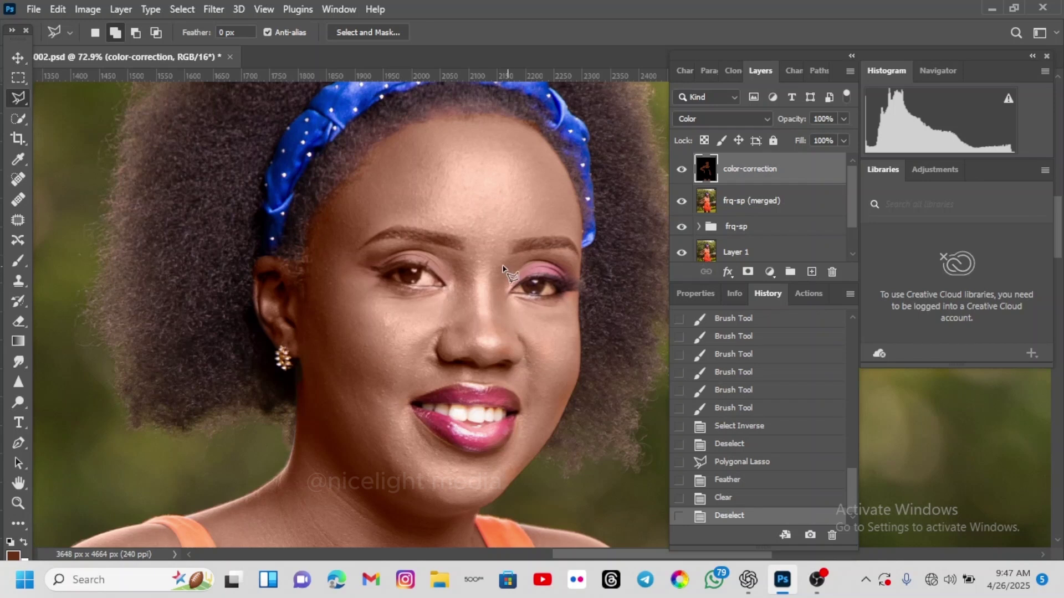
# Step: Outline the woman's teeth and lower lip on the color-correction layer with the Polygonal Lasso tool
pyautogui.scroll(2, 443, 316)
pyautogui.scroll(3, 523, 360)
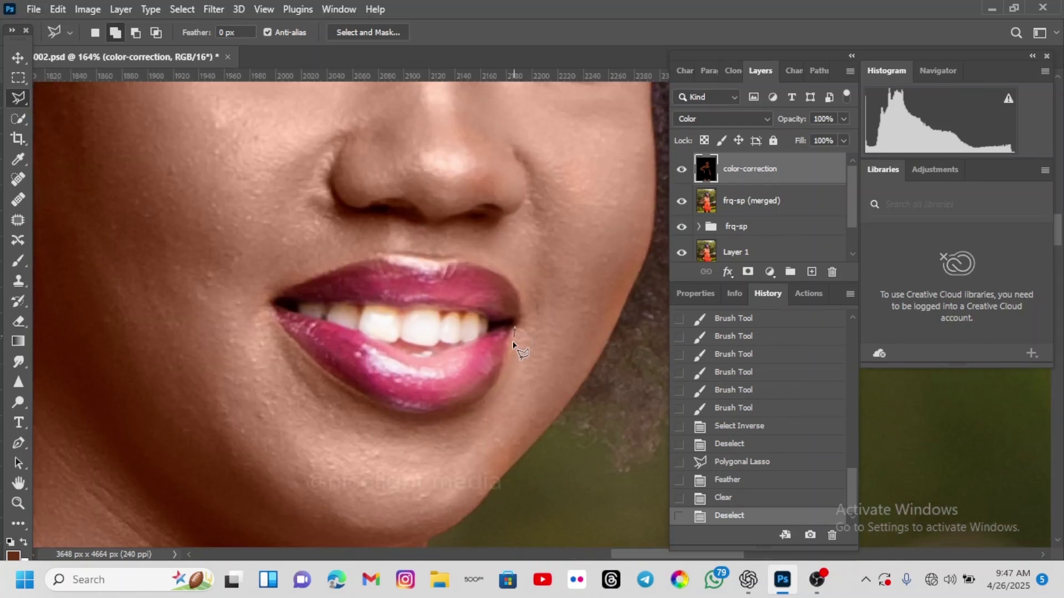
pyautogui.moveTo(512, 344); pyautogui.dragTo(495, 392)
pyautogui.click(489, 392)
pyautogui.click(468, 405)
pyautogui.click(399, 412)
pyautogui.click(366, 399)
pyautogui.click(325, 371)
pyautogui.click(275, 305)
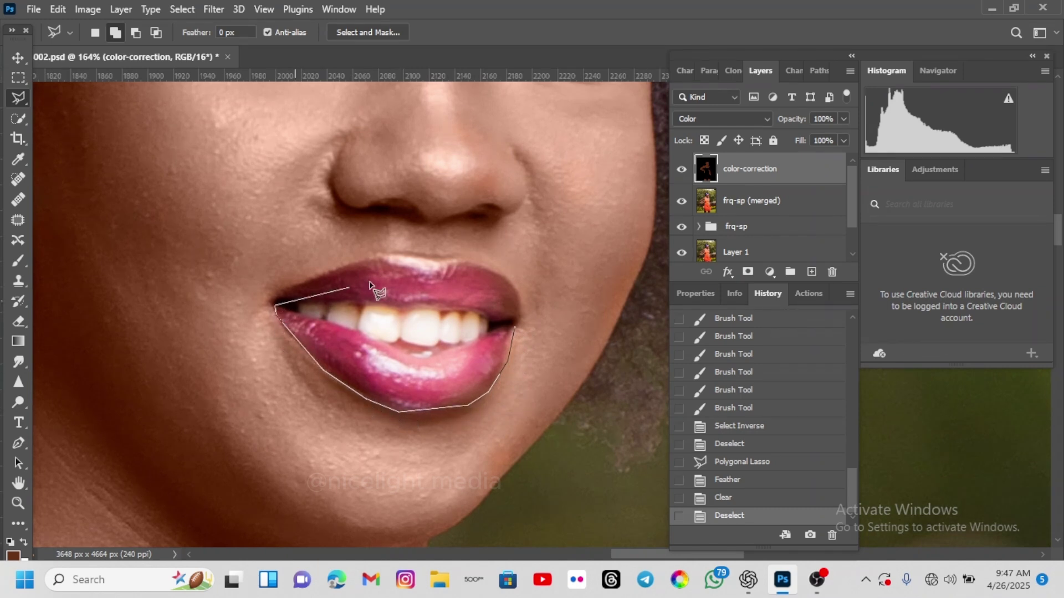
pyautogui.click(388, 282)
pyautogui.click(501, 309)
pyautogui.click(513, 327)
# Step: Feather the mouth selection by 2 pixels, delete the painted colour inside it and deselect
pyautogui.rightClick(543, 310)
pyautogui.click(594, 295)
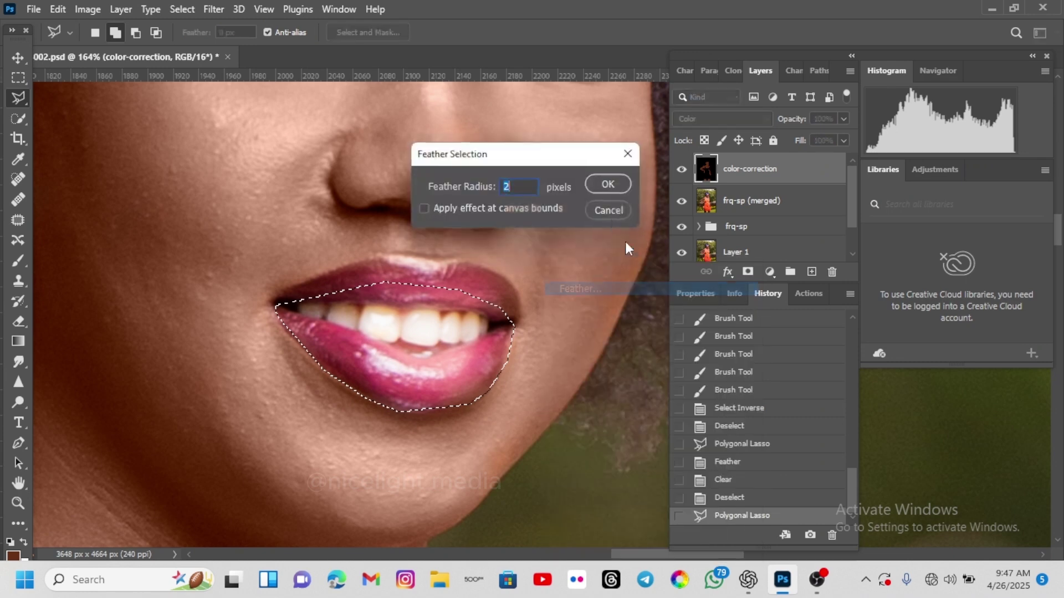
pyautogui.click(620, 185)
pyautogui.press('Delete')
pyautogui.rightClick(529, 219)
pyautogui.click(563, 226)
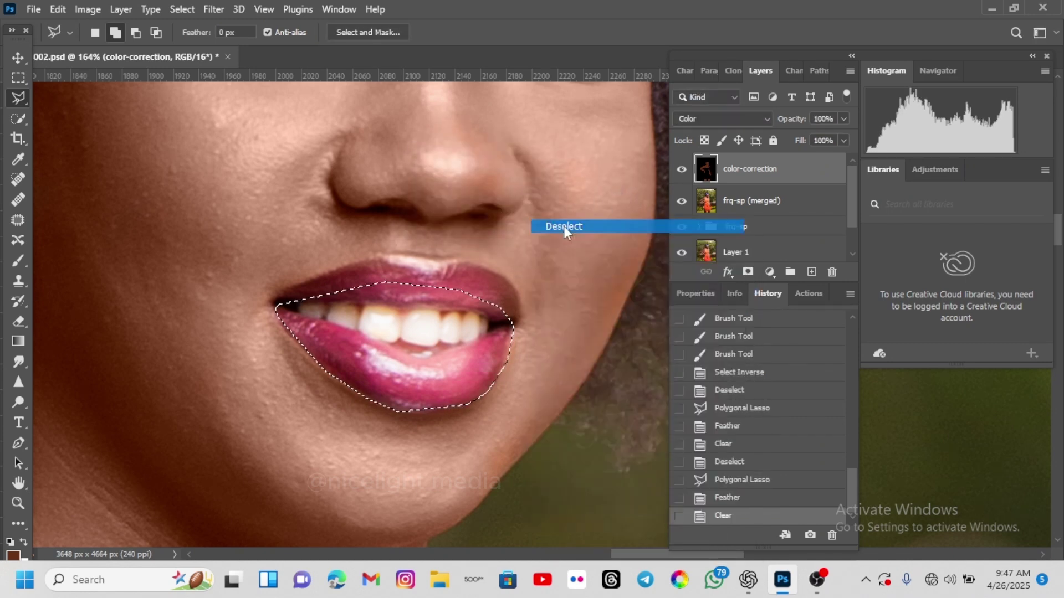
# Step: Outline the woman's left eye together with its pink eyeshadow using the Polygonal Lasso tool
pyautogui.scroll(5, 564, 249)
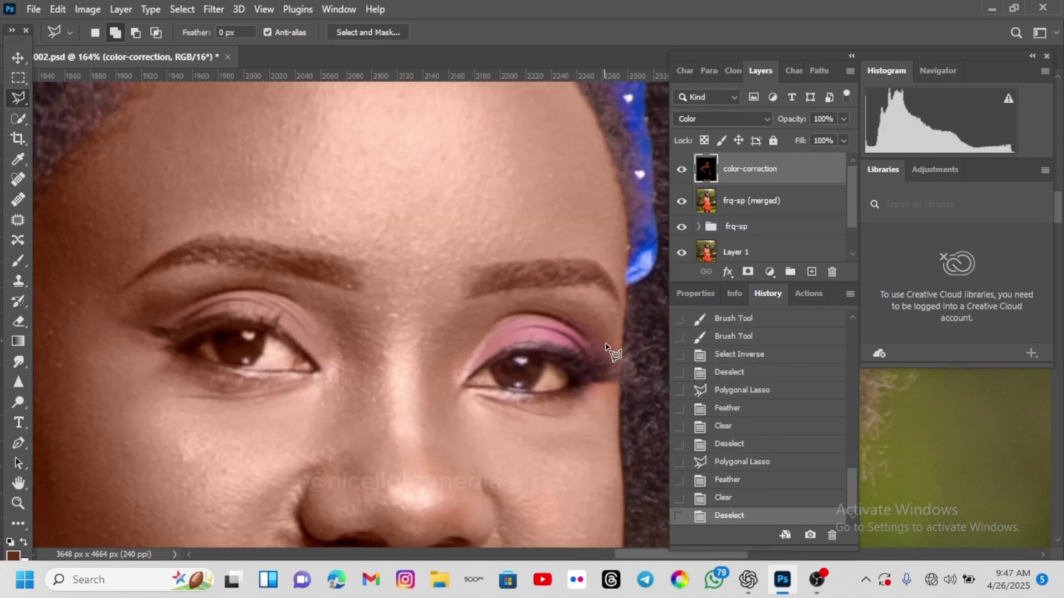
pyautogui.click(605, 344)
pyautogui.click(557, 314)
pyautogui.click(519, 309)
pyautogui.click(485, 333)
pyautogui.click(515, 398)
pyautogui.click(556, 394)
pyautogui.click(587, 382)
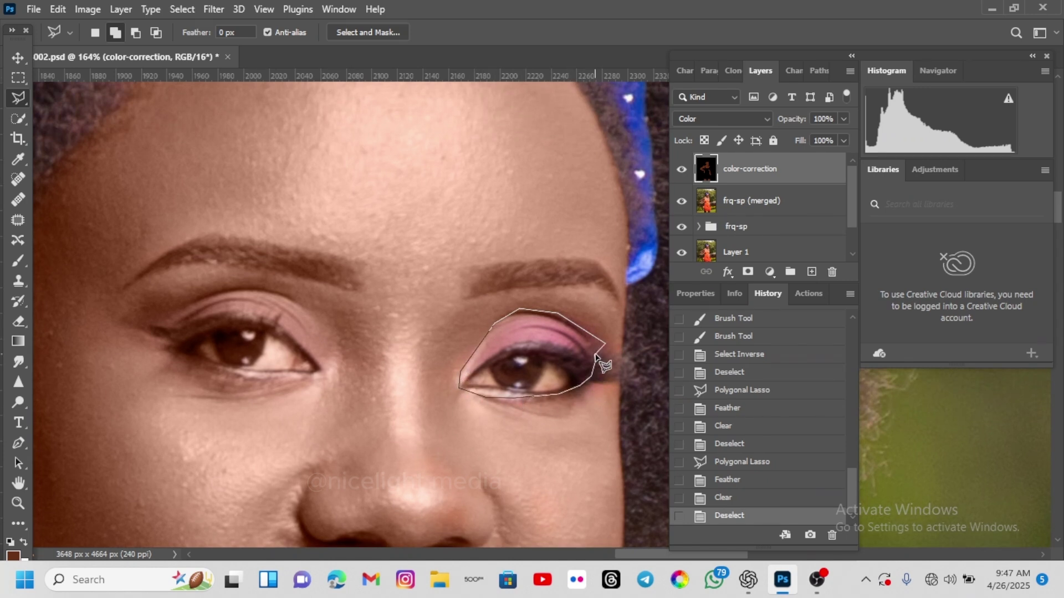
pyautogui.click(605, 343)
# Step: Feather the left-eye selection by 2 pixels, clear the painted colour inside it twice and deselect
pyautogui.rightClick(564, 236)
pyautogui.click(589, 274)
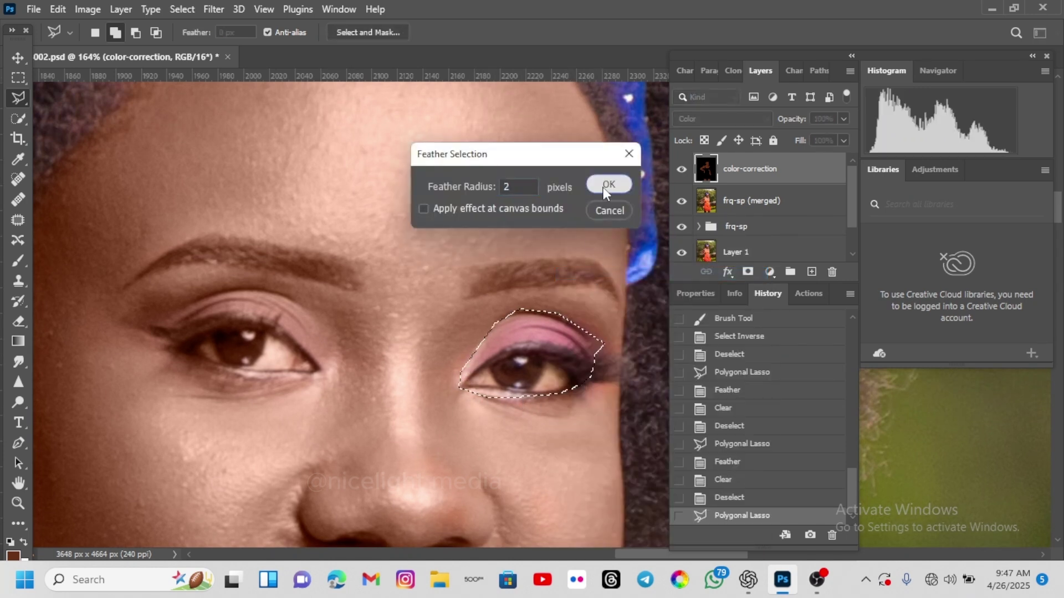
pyautogui.click(603, 187)
pyautogui.press('Delete')
pyautogui.press('Delete')
pyautogui.rightClick(499, 191)
pyautogui.click(518, 198)
pyautogui.click(549, 201)
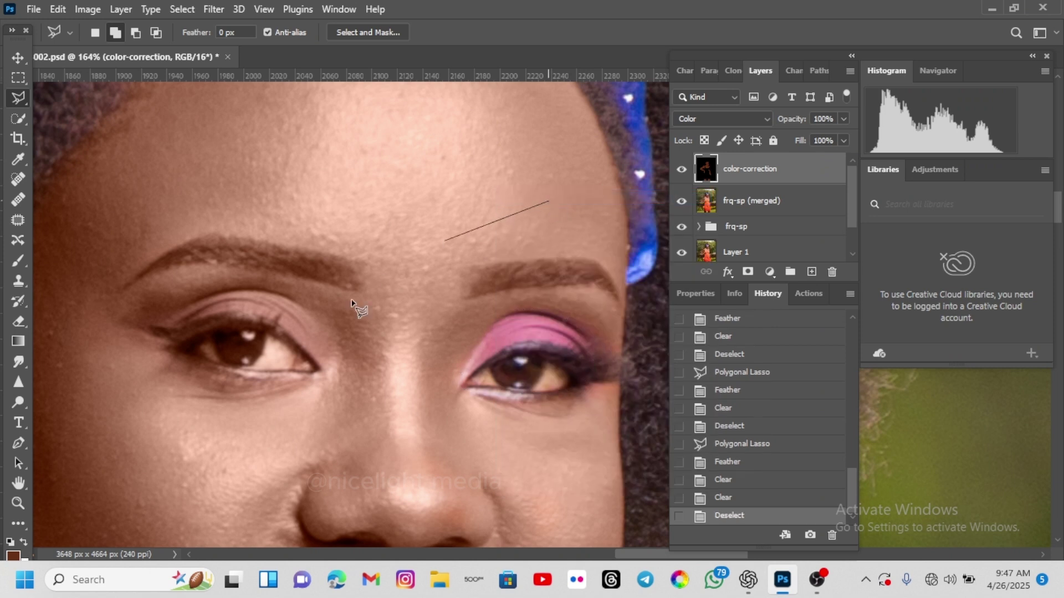
pyautogui.doubleClick(479, 178)
pyautogui.click(519, 221)
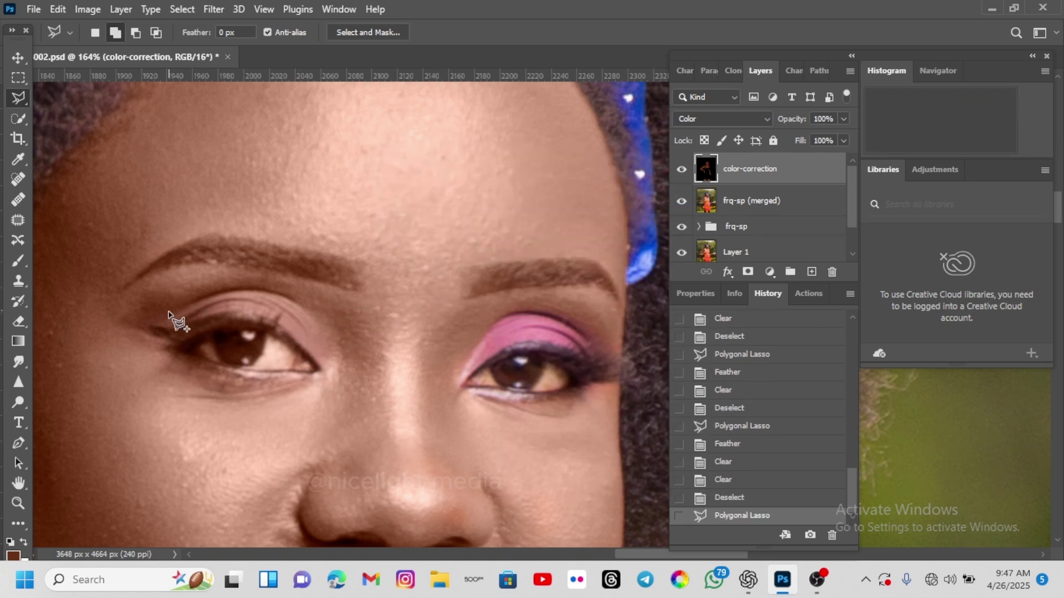
# Step: Outline the woman's right eye and its eyelid makeup with the Polygonal Lasso tool
pyautogui.click(149, 323)
pyautogui.click(218, 290)
pyautogui.click(271, 290)
pyautogui.click(331, 332)
pyautogui.click(336, 345)
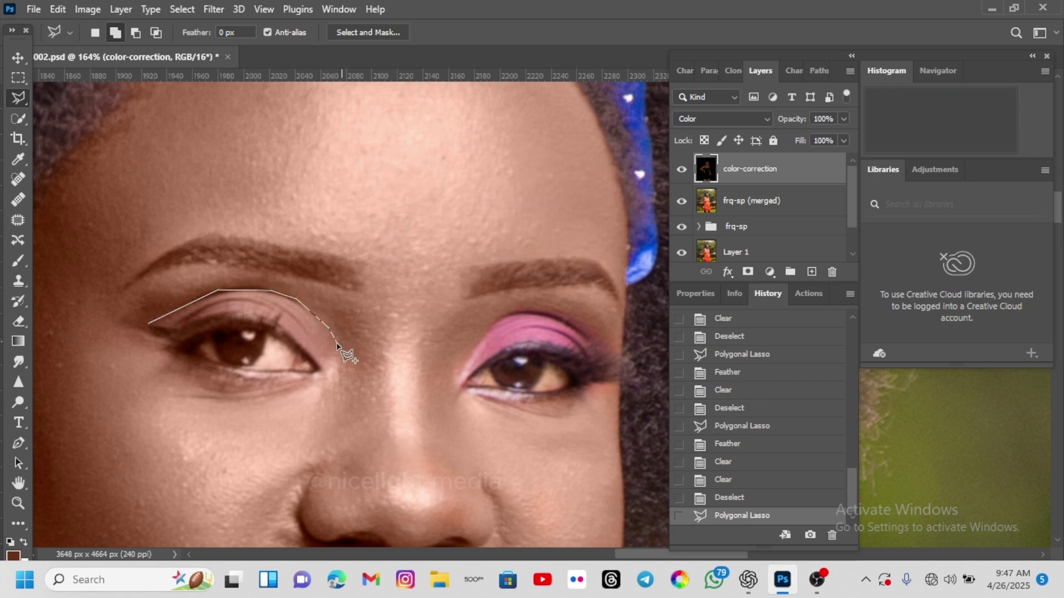
pyautogui.click(331, 374)
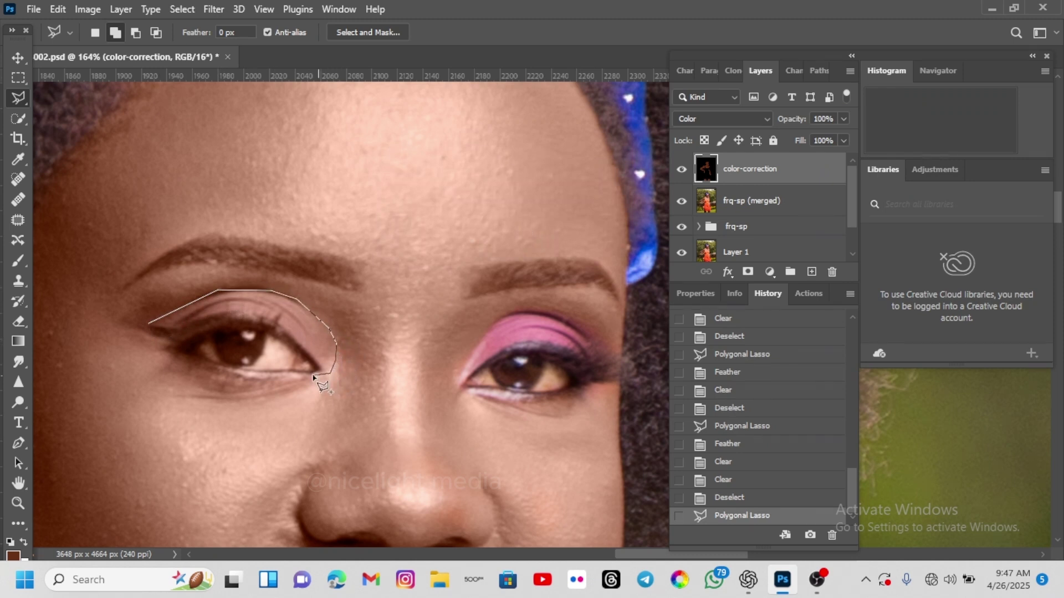
pyautogui.click(244, 377)
pyautogui.click(149, 323)
# Step: Feather the right-eye selection, delete the painted brown inside it and deselect
pyautogui.rightClick(253, 253)
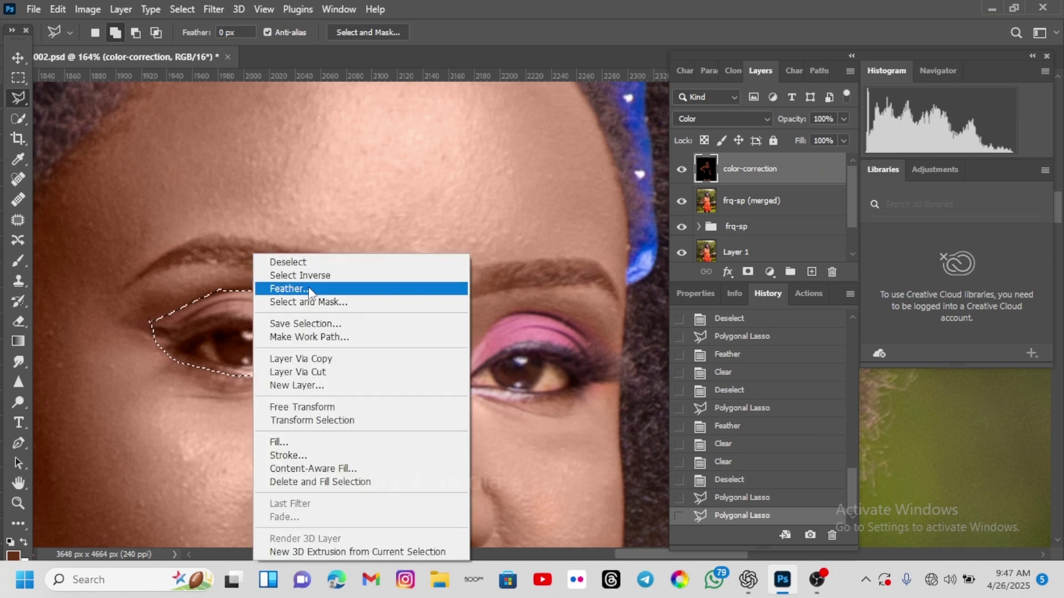
pyautogui.click(288, 287)
pyautogui.click(609, 184)
pyautogui.press('Delete')
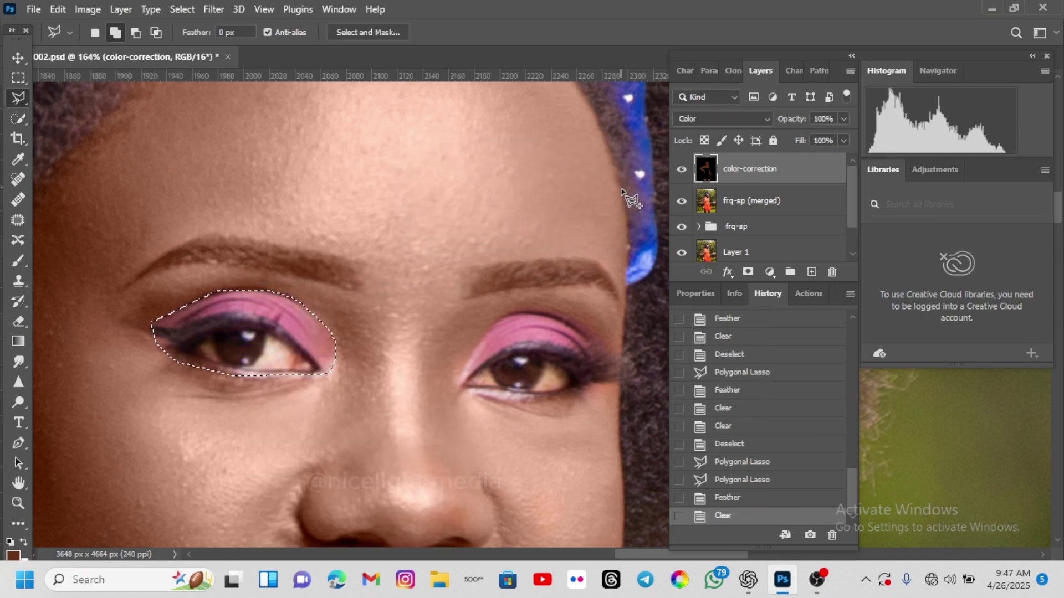
pyautogui.rightClick(290, 248)
pyautogui.click(338, 260)
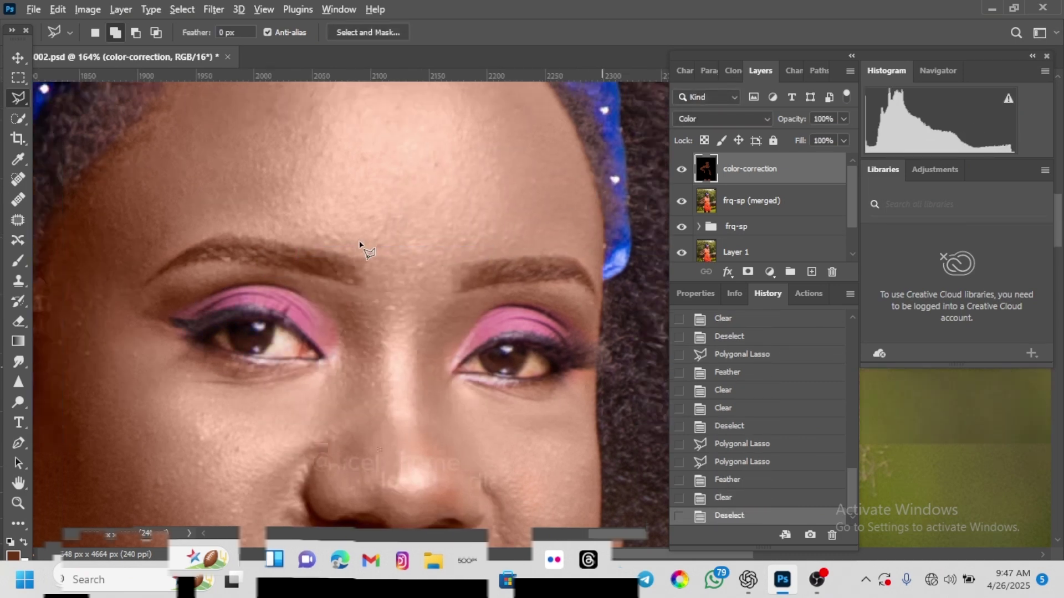